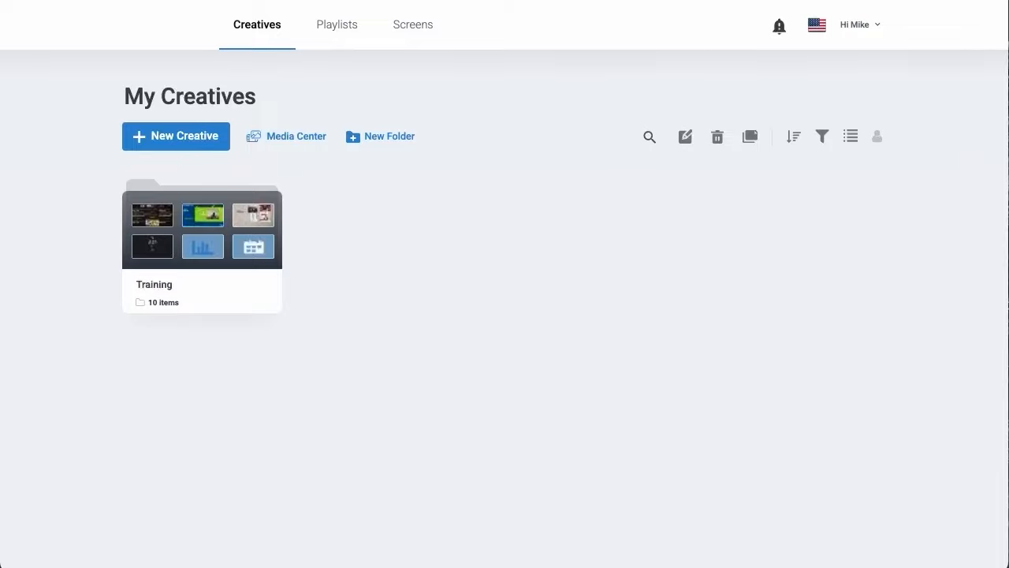
- Create a new creative from a blank page and name it MRSS
click(179, 145)
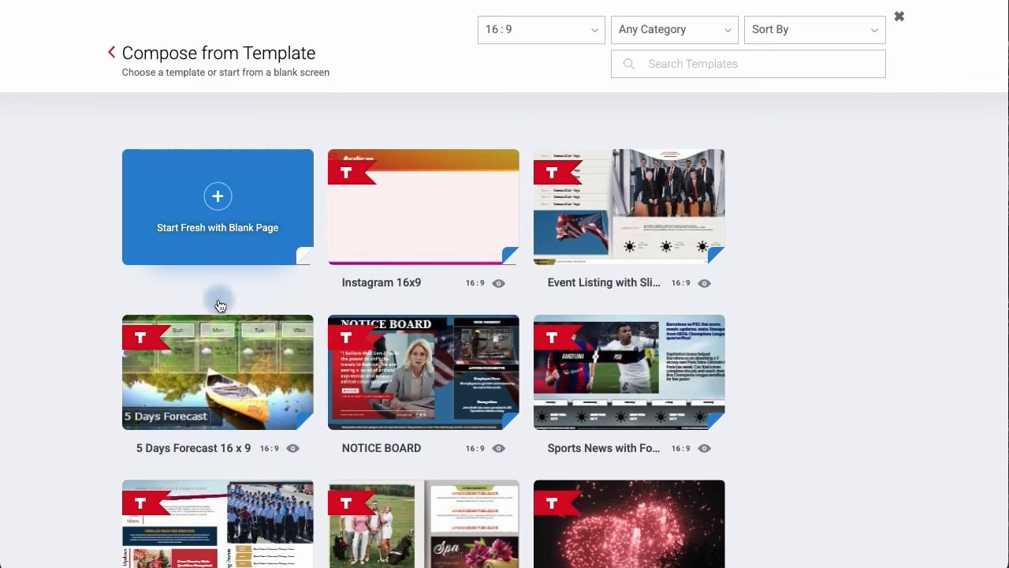
click(218, 199)
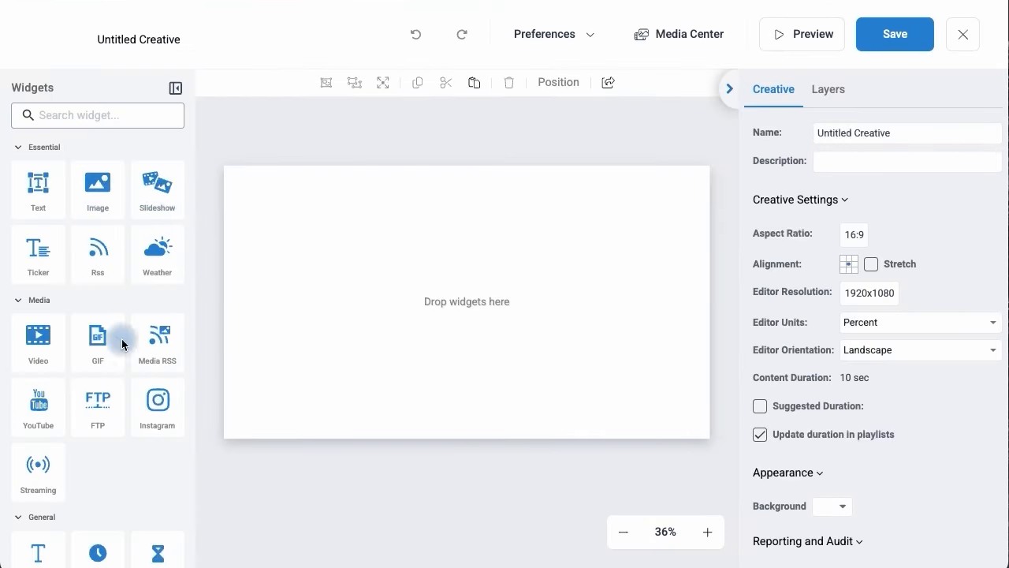
scroll(138, 388, down, 3)
scroll(137, 388, up, 3)
triple_click(833, 130)
text(MRSS)
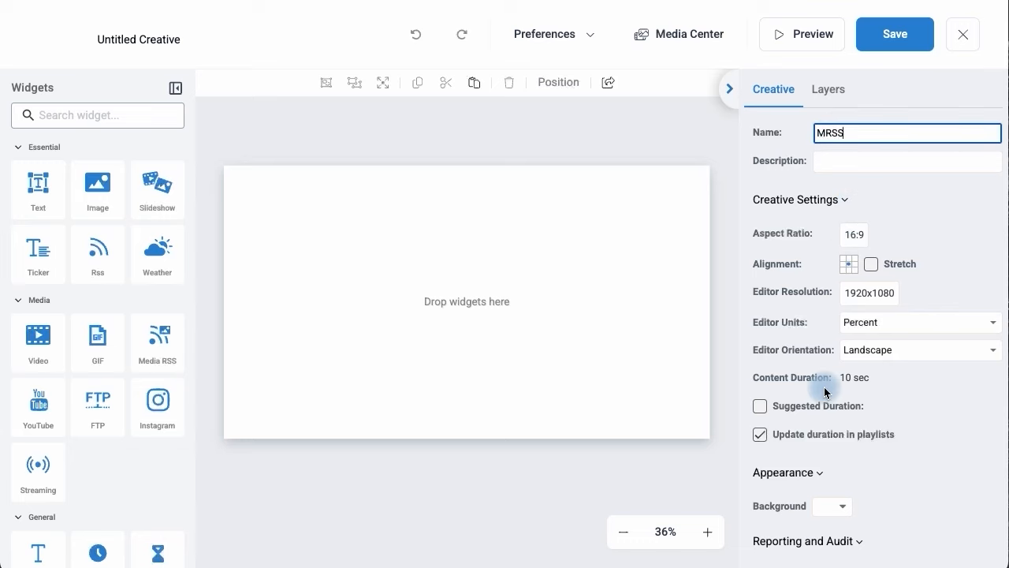
- Set the creative's background to a solid blue fill with colour 3333ff and opacity 100
scroll(822, 402, down, 1)
click(839, 454)
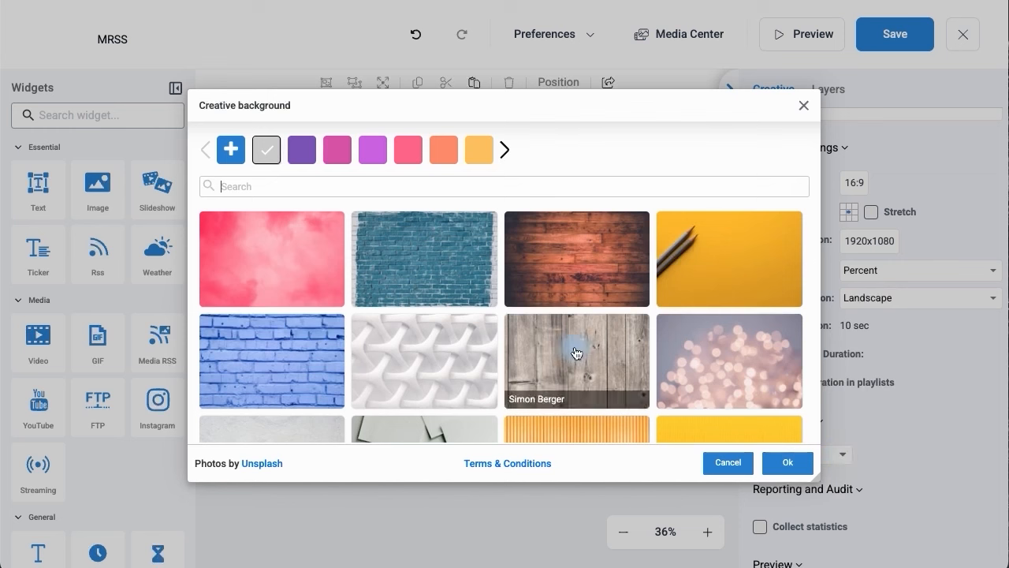
scroll(498, 347, down, 5)
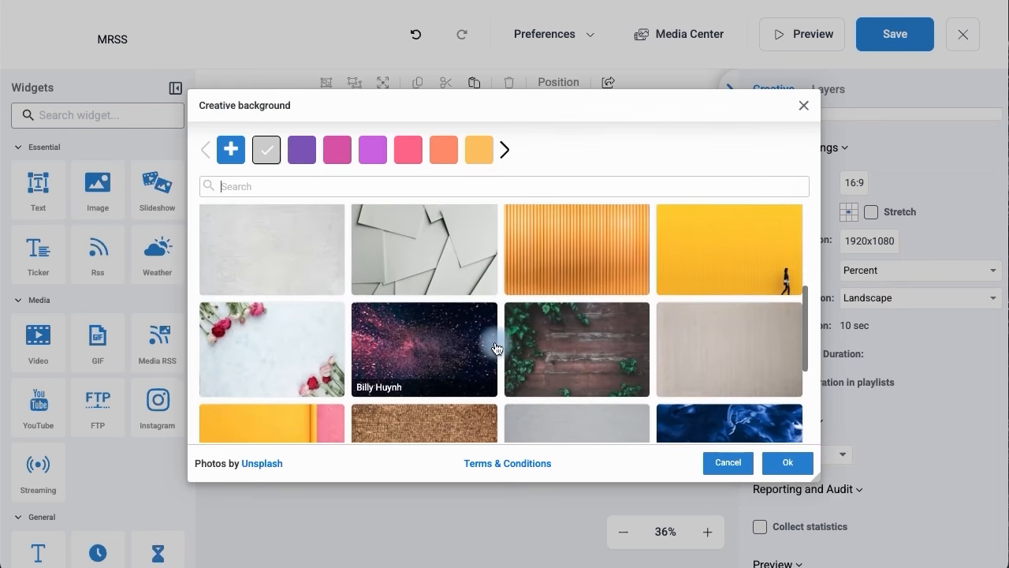
scroll(496, 348, down, 1)
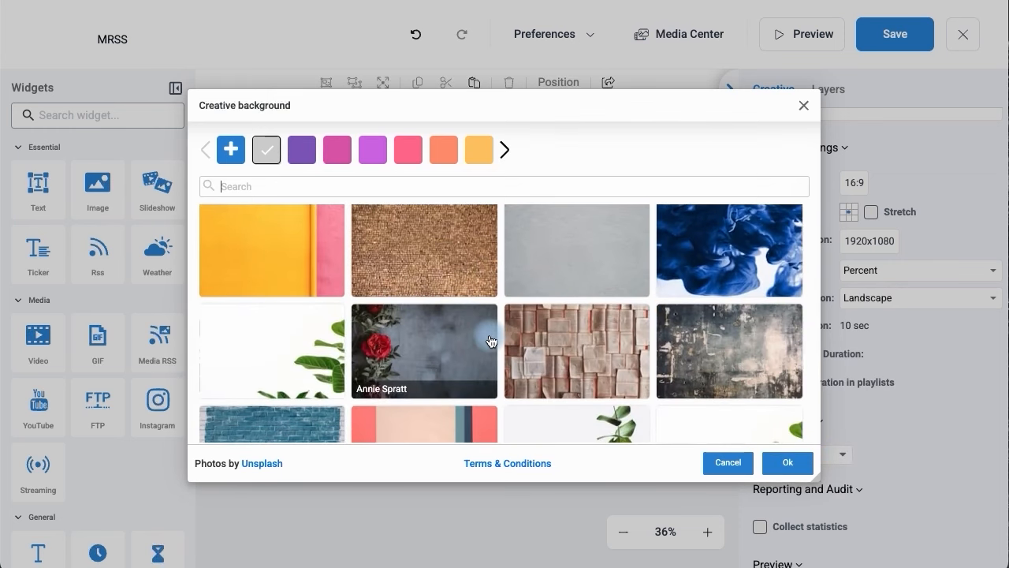
scroll(489, 340, down, 5)
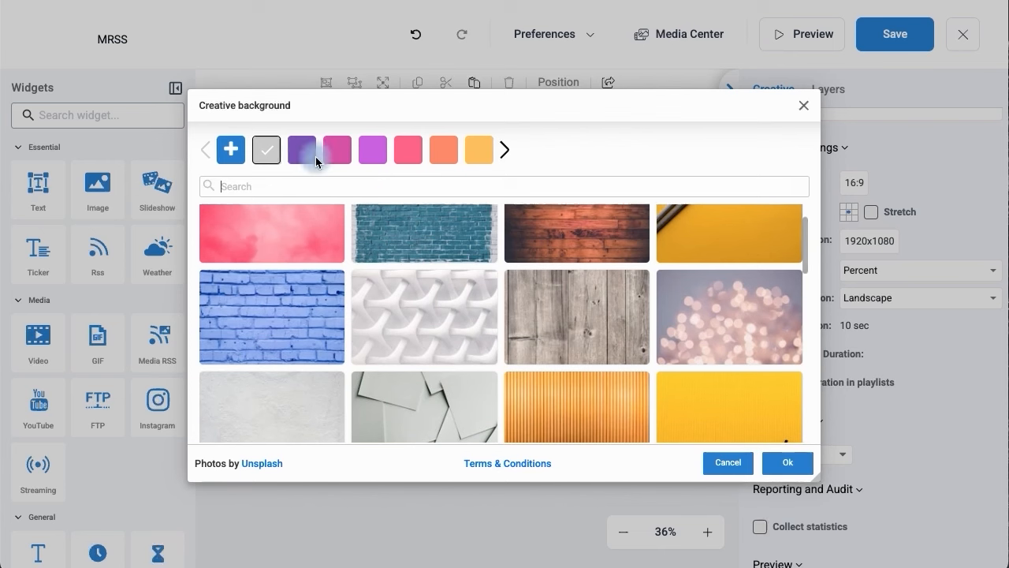
click(340, 155)
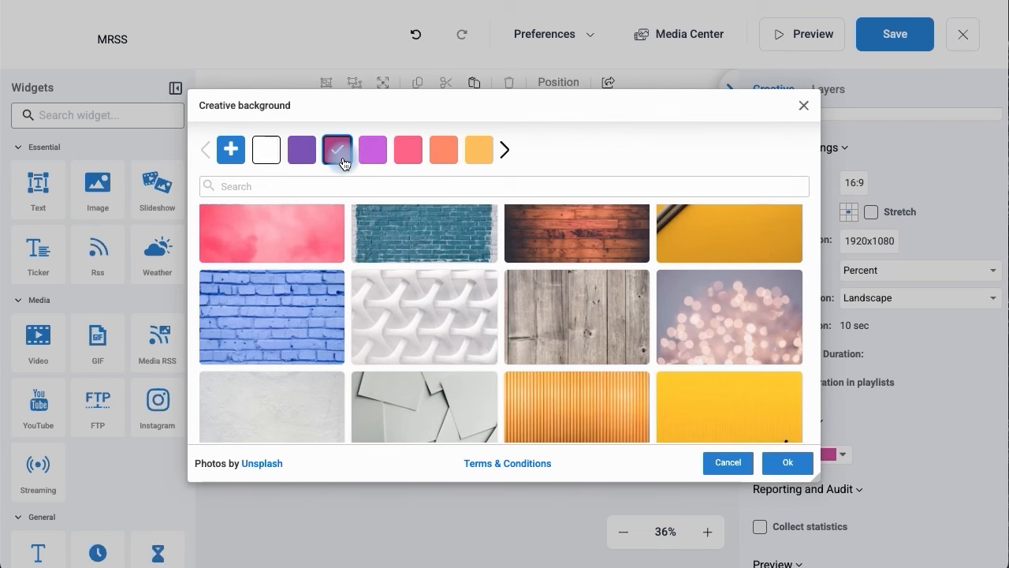
click(226, 153)
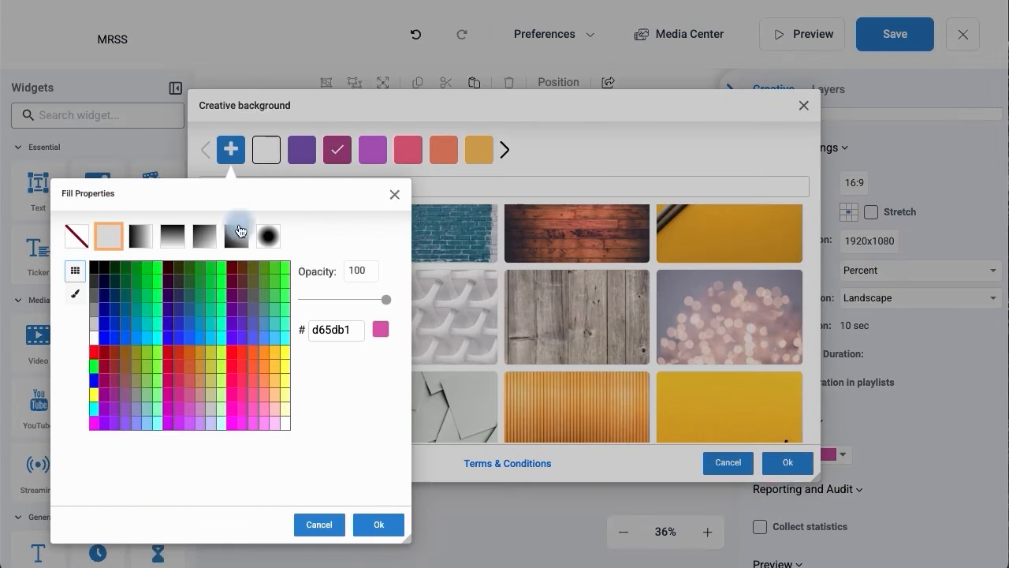
click(181, 338)
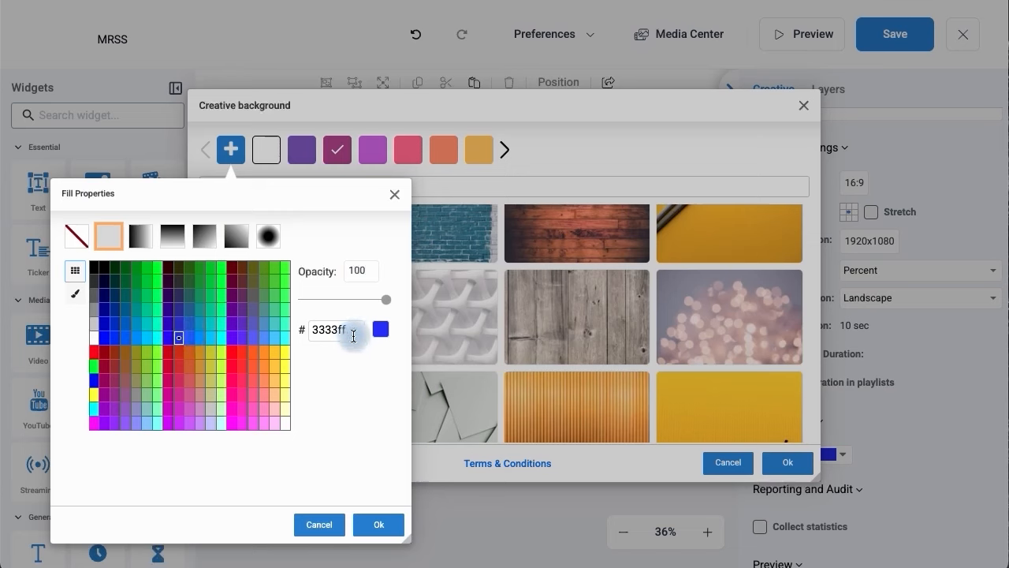
mouse_move(384, 300)
mouse_down()
mouse_move(347, 302)
mouse_move(386, 300)
mouse_up()
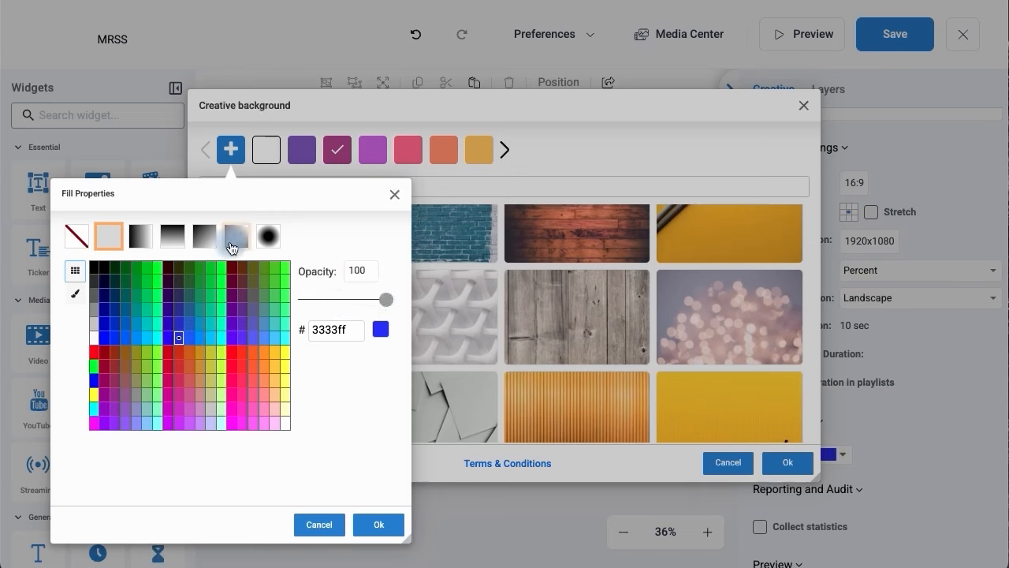
click(374, 523)
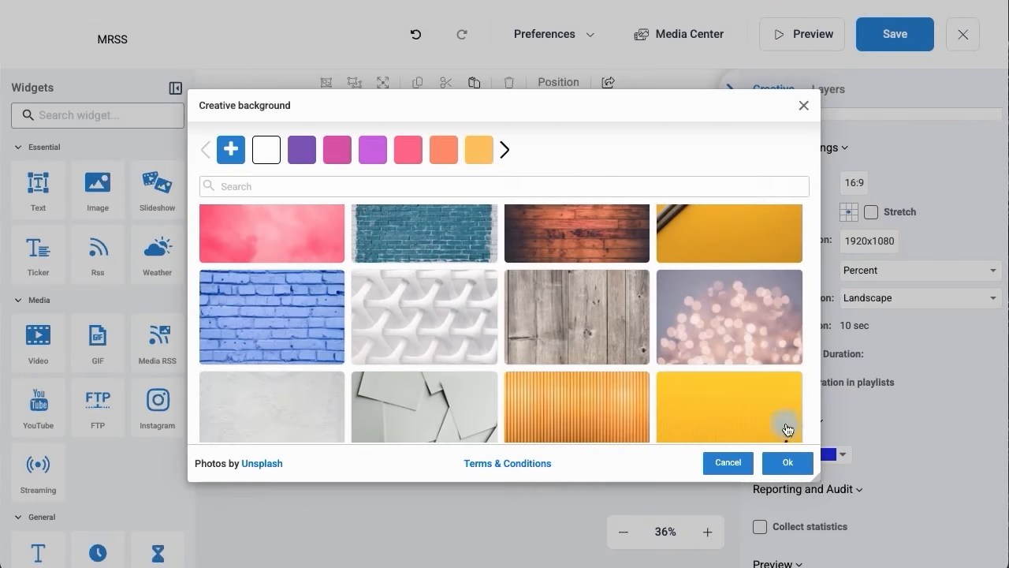
click(788, 463)
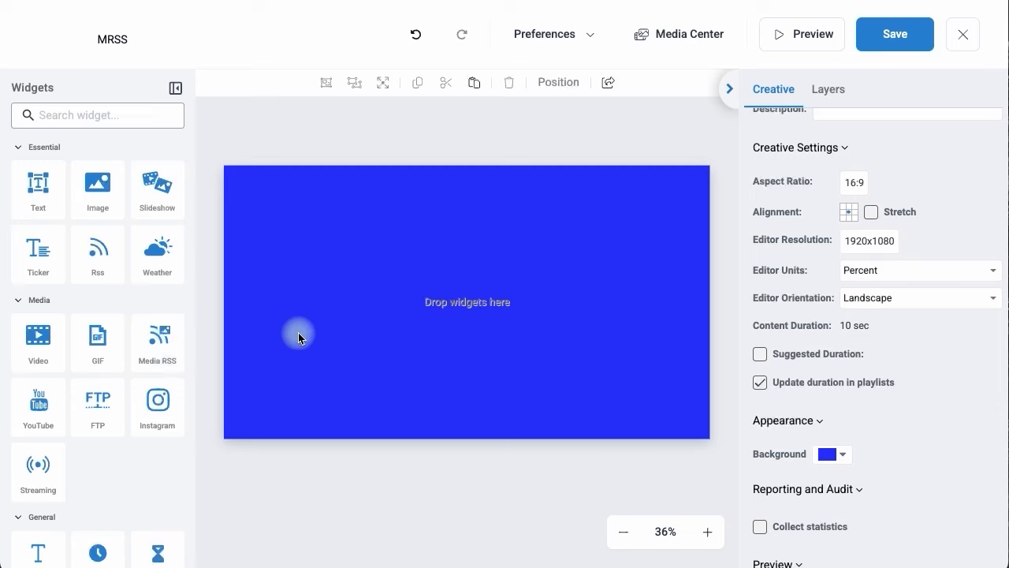
- Add a Media RSS widget to the blue canvas
drag(158, 351, 281, 211)
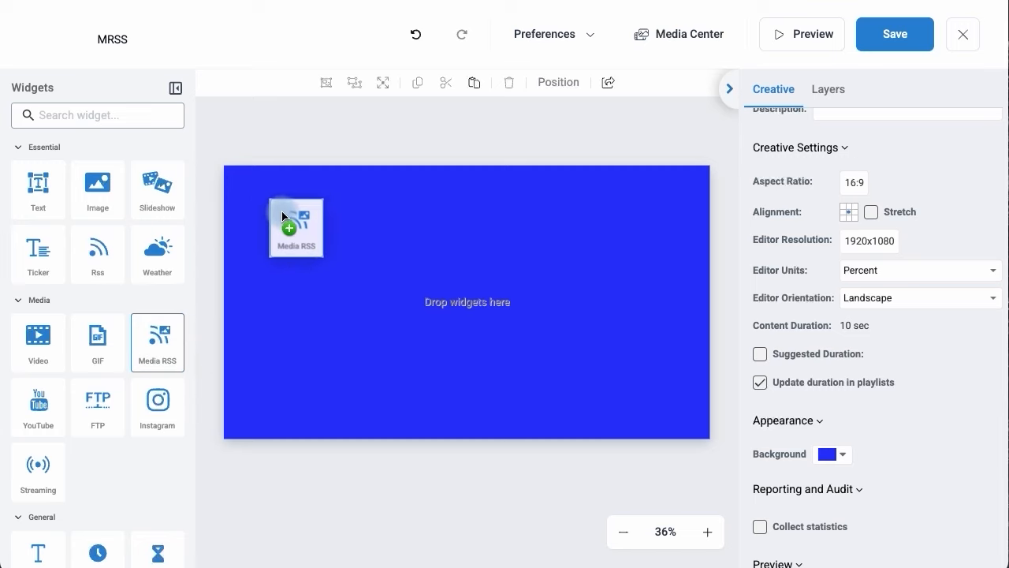
drag(282, 211, 161, 350)
click(164, 360)
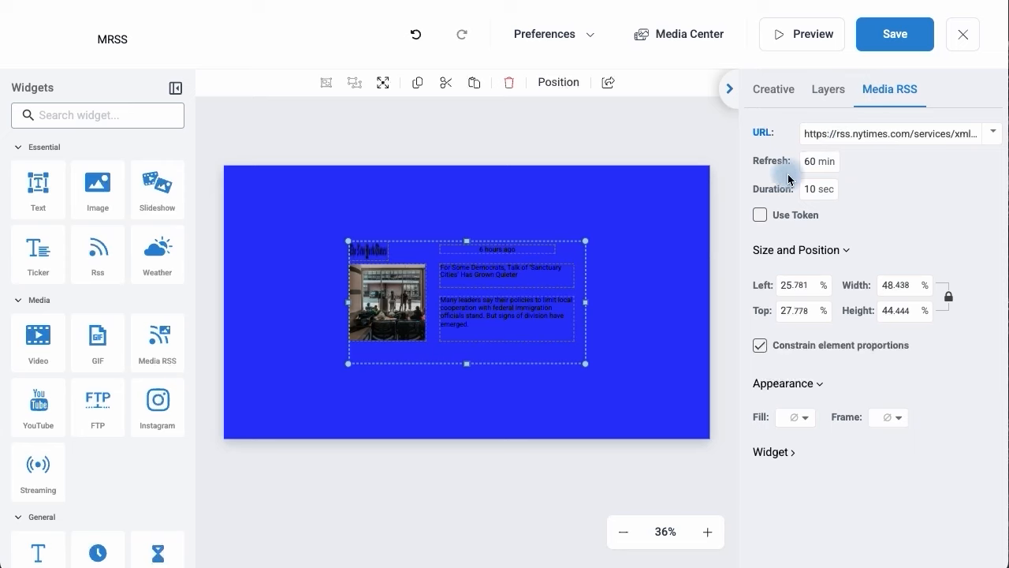
click(993, 136)
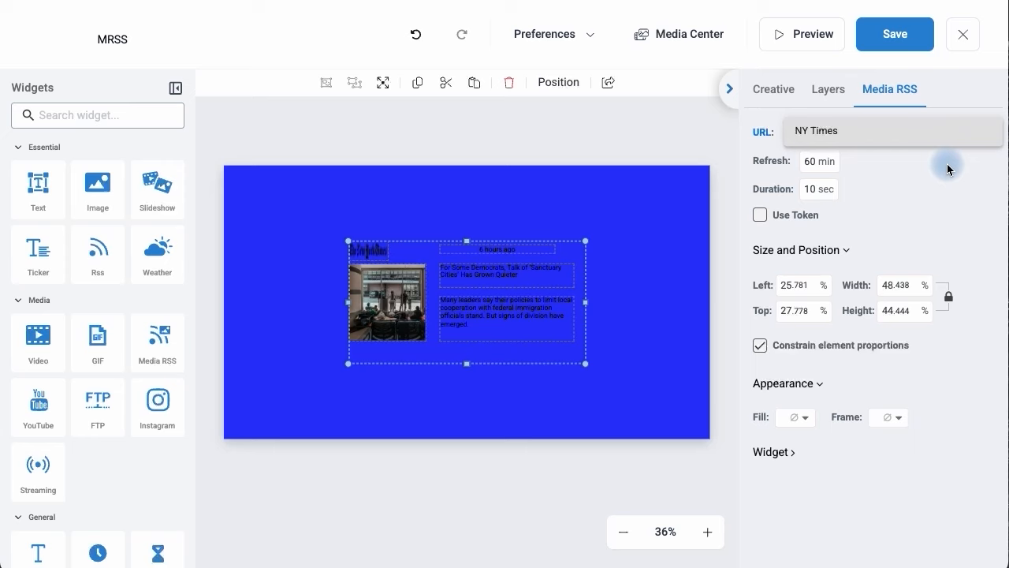
click(930, 133)
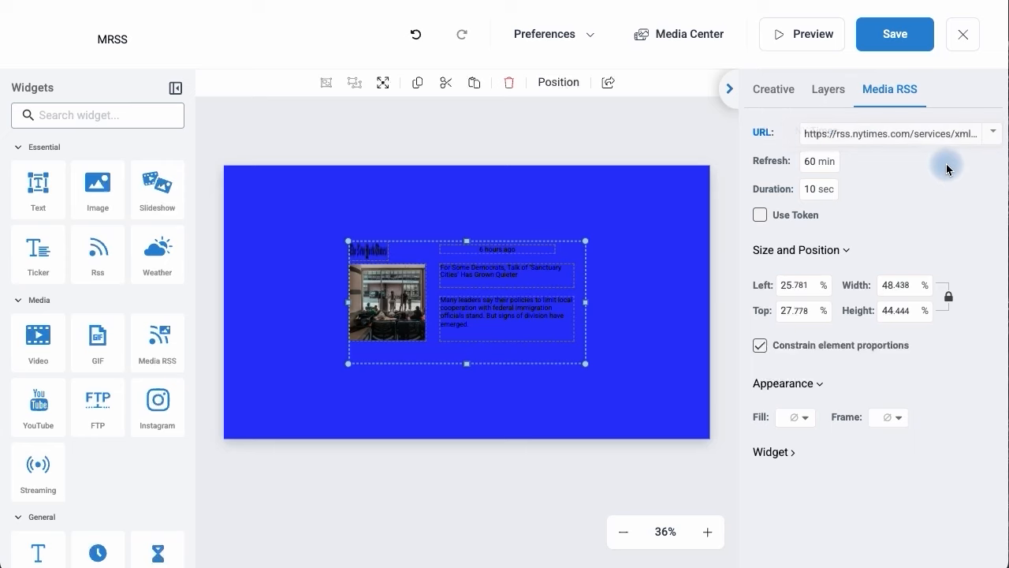
triple_click(878, 137)
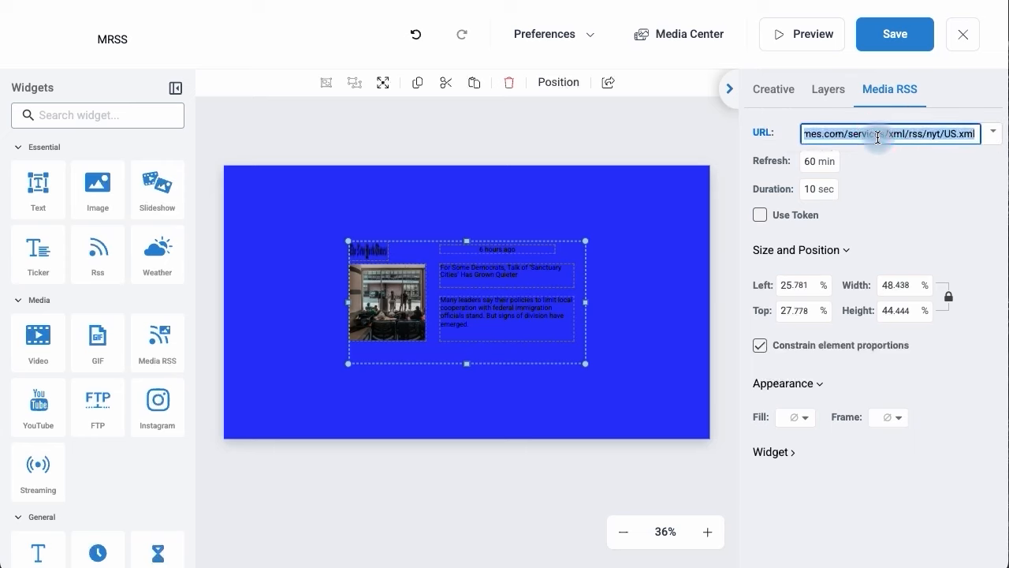
text(https://feeds.skynews.com/feeds/rss/technology.xml)
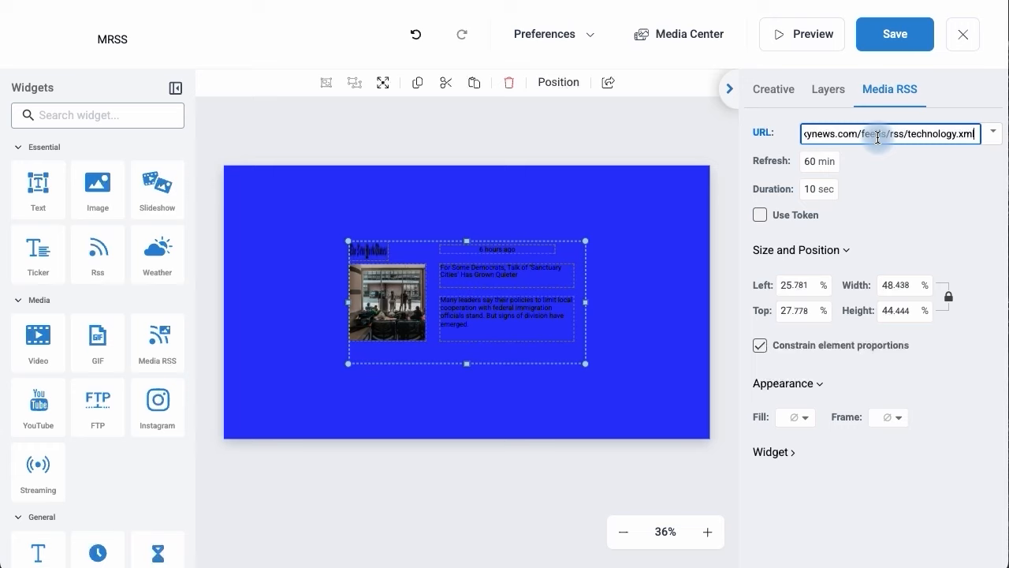
click(868, 178)
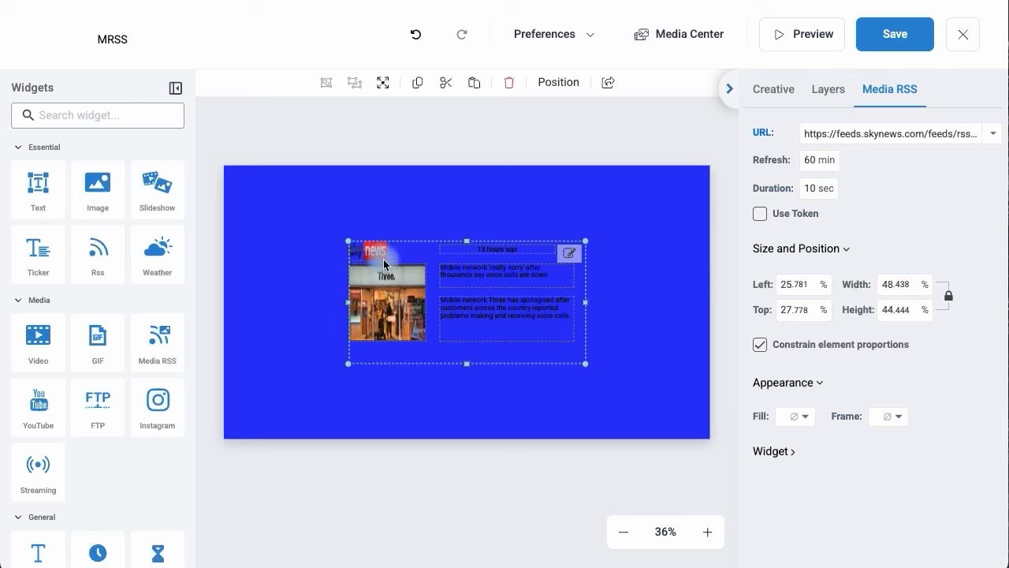
- Set the Media RSS widget's duration to 30 seconds and leave the use of a token disabled
click(812, 167)
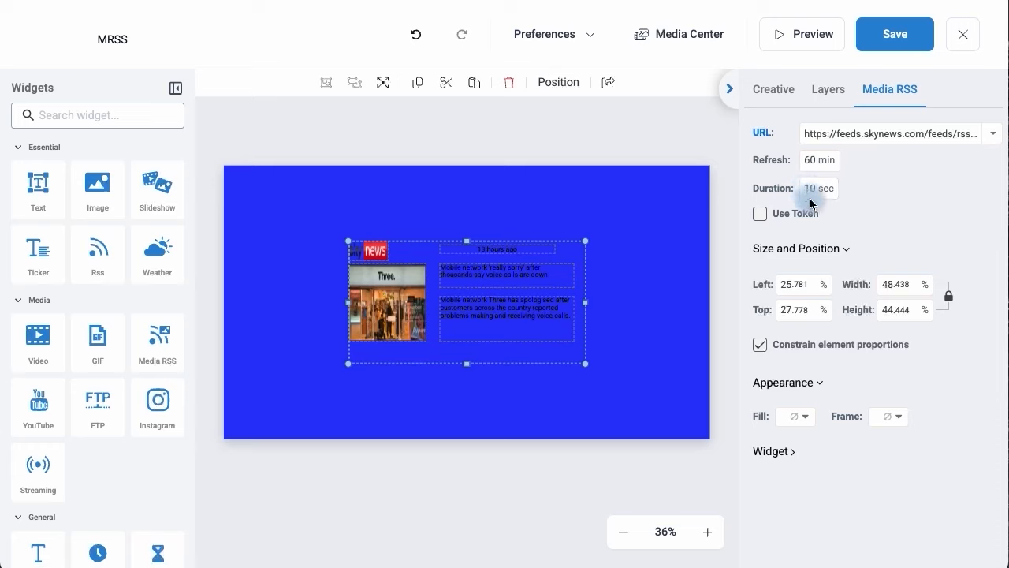
double_click(813, 194)
text(30)
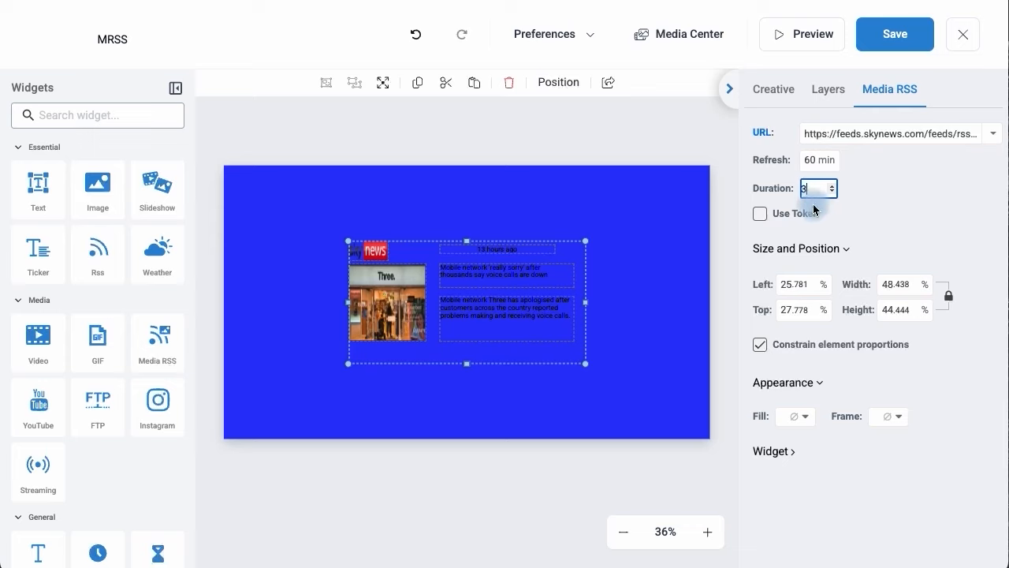
click(871, 202)
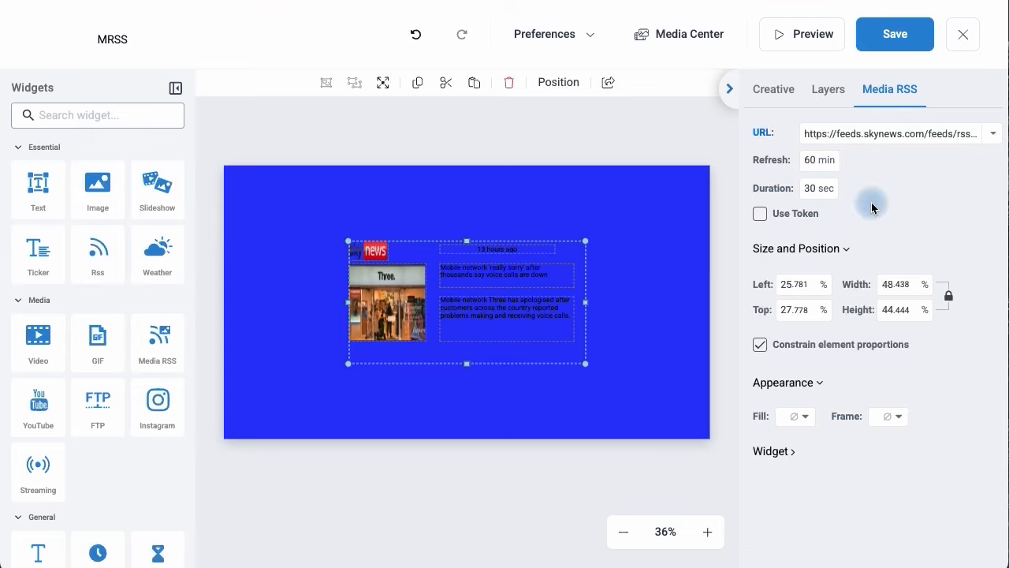
click(760, 213)
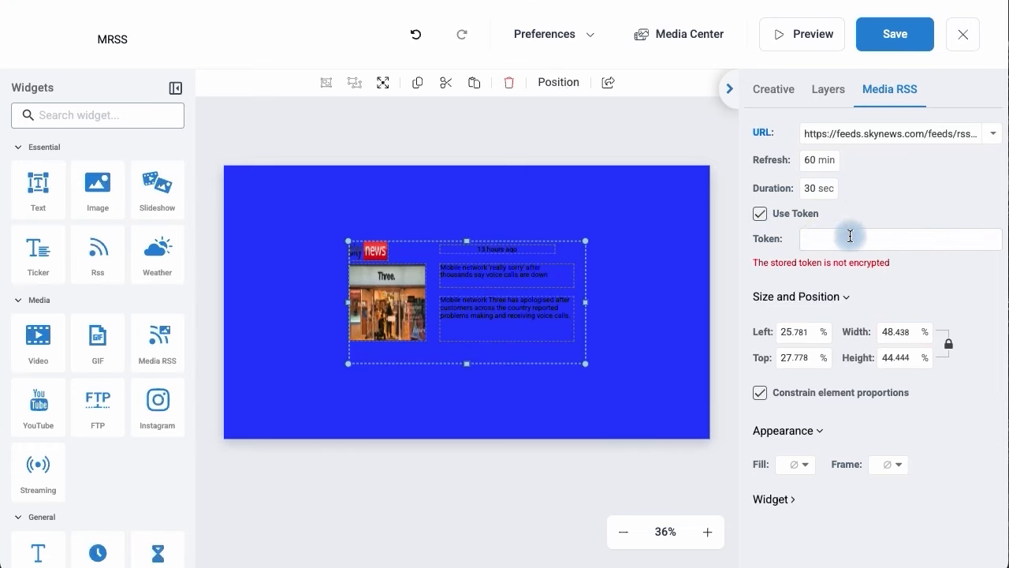
click(761, 218)
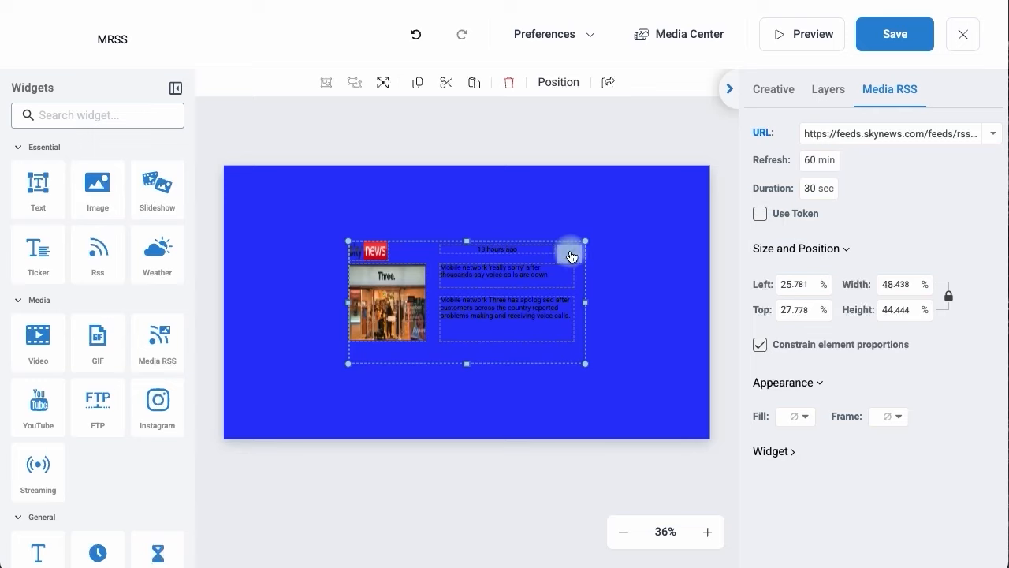
- Open the Media RSS widget's inner elements for editing, trying out an extra Image element and deleting it
click(570, 258)
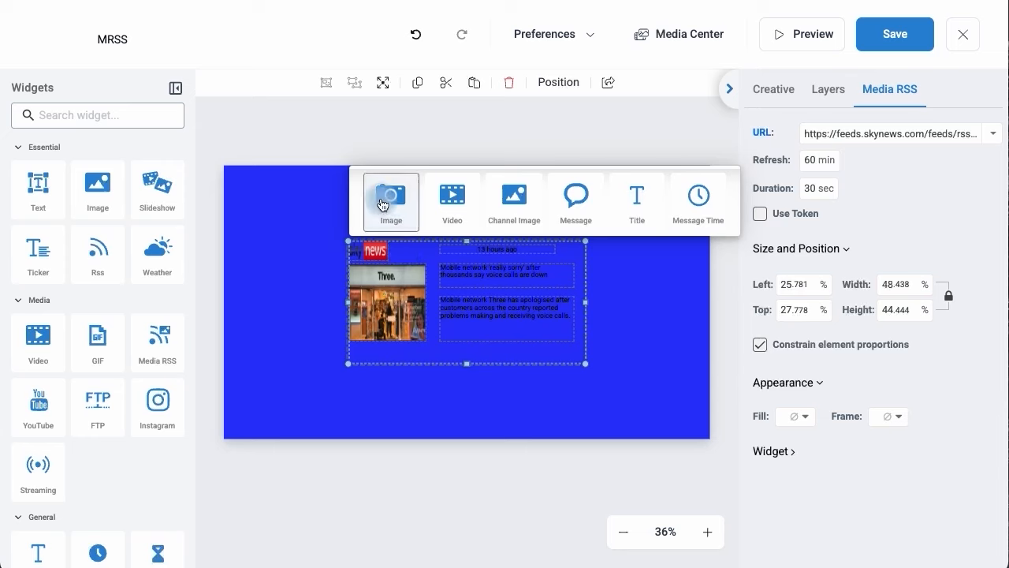
drag(386, 197, 508, 291)
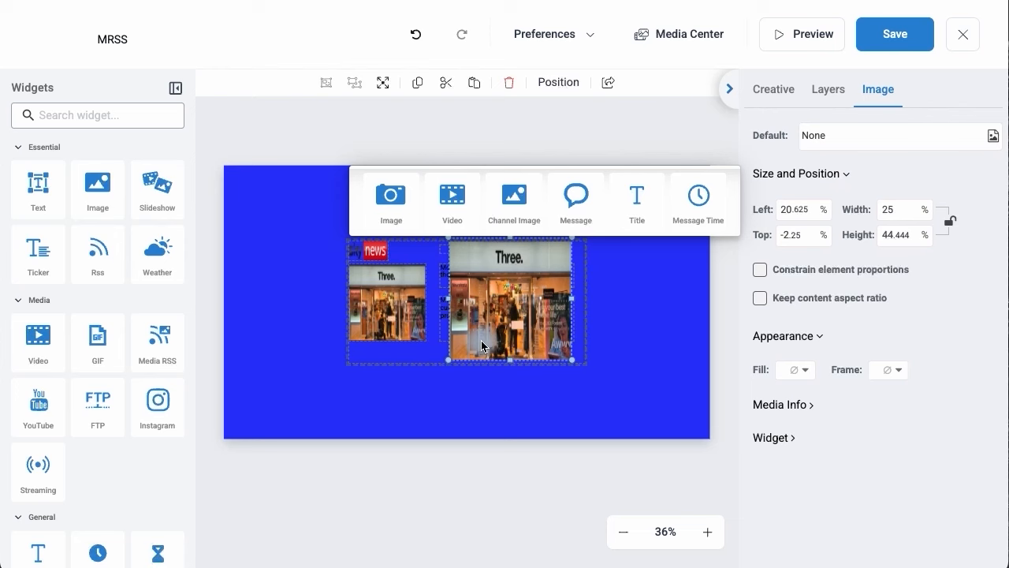
click(509, 82)
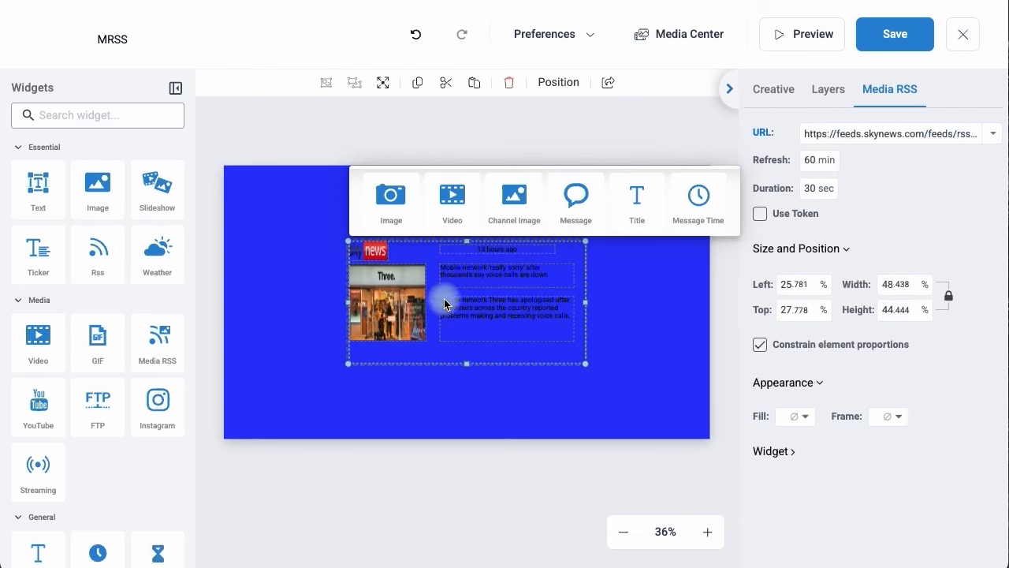
- Set the Message Time element's format to Custom with the pattern HH:mm:ss
click(492, 251)
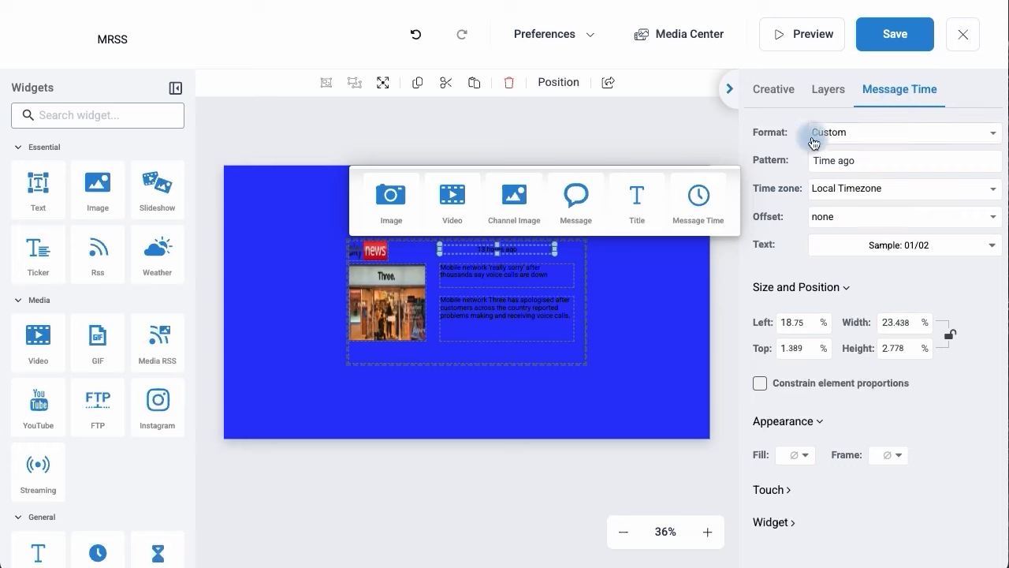
click(830, 137)
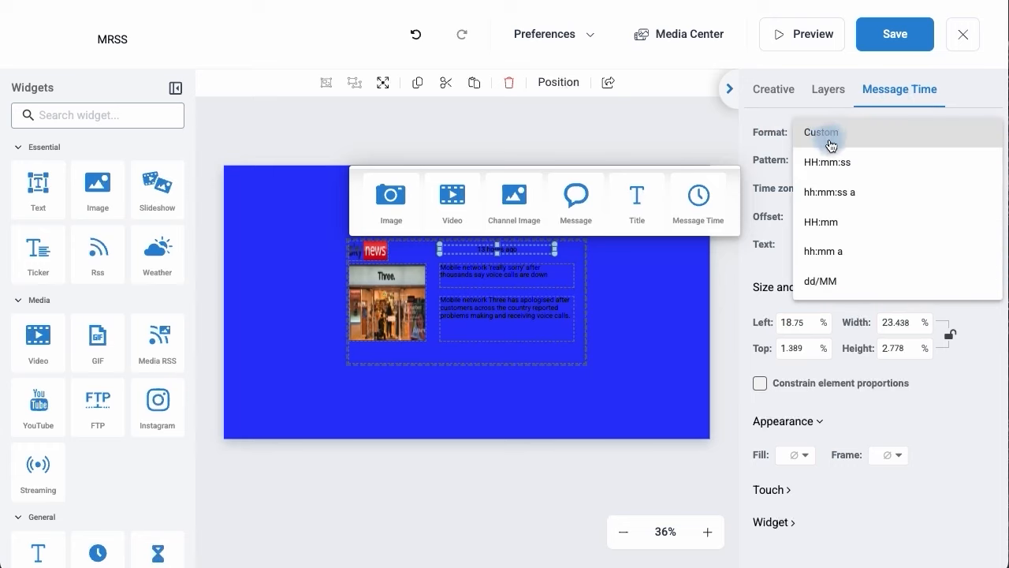
click(828, 221)
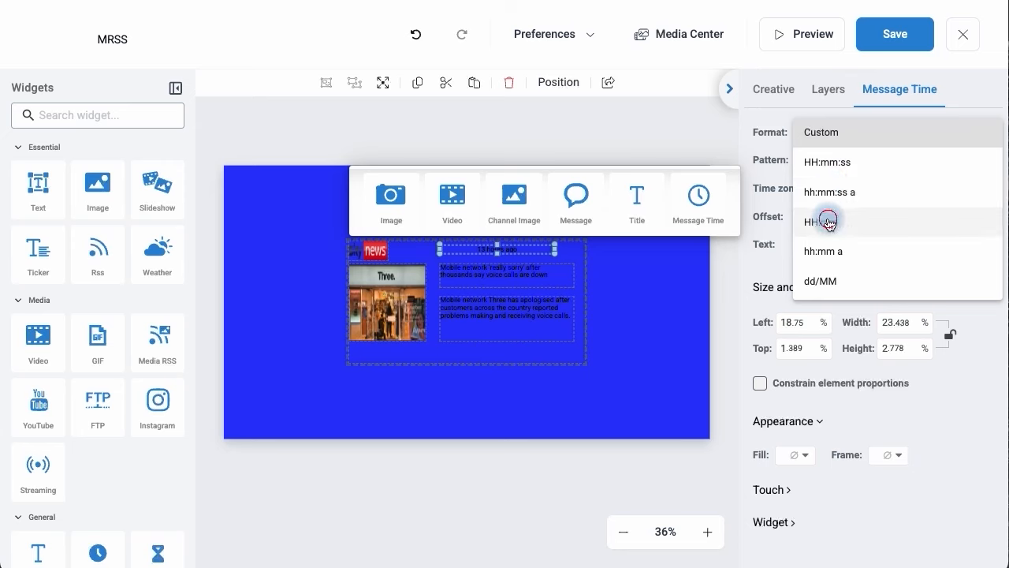
click(828, 136)
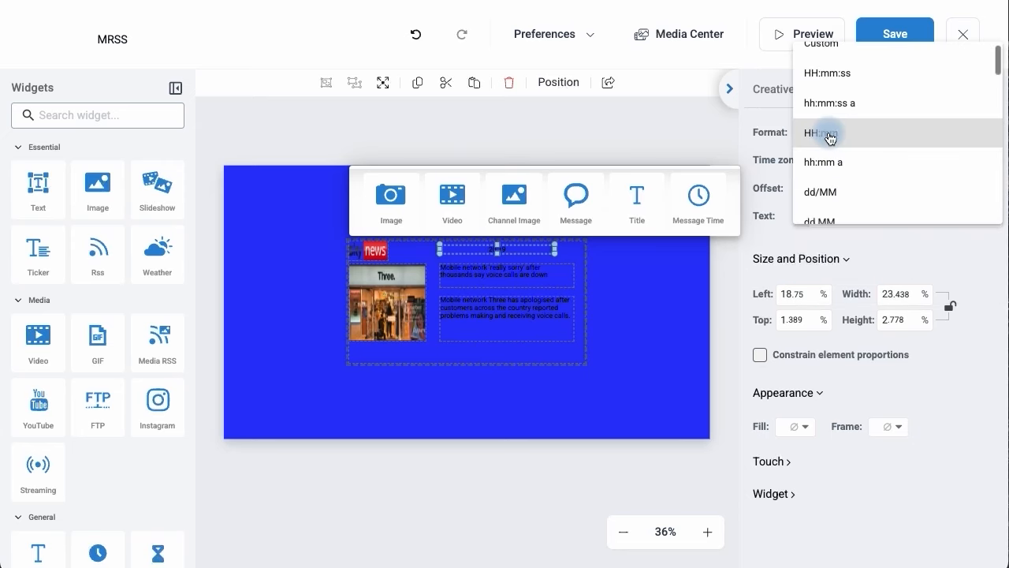
scroll(828, 71, up, 1)
click(828, 67)
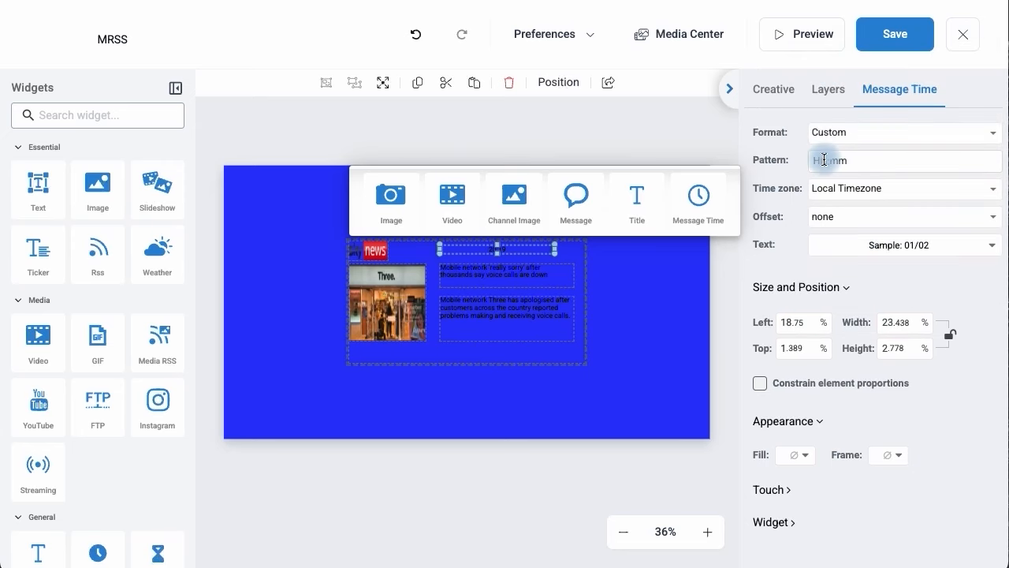
click(849, 161)
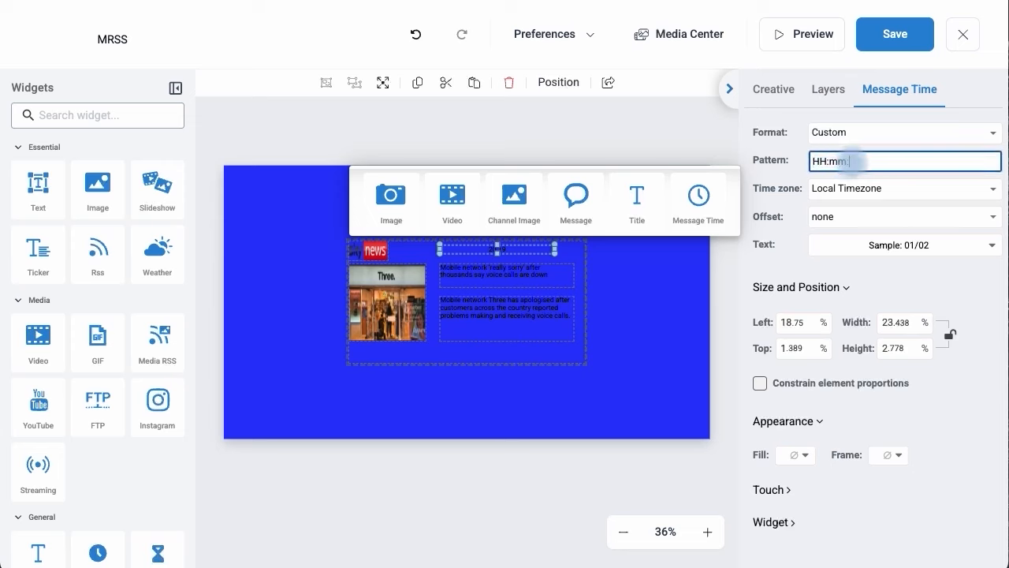
click(798, 140)
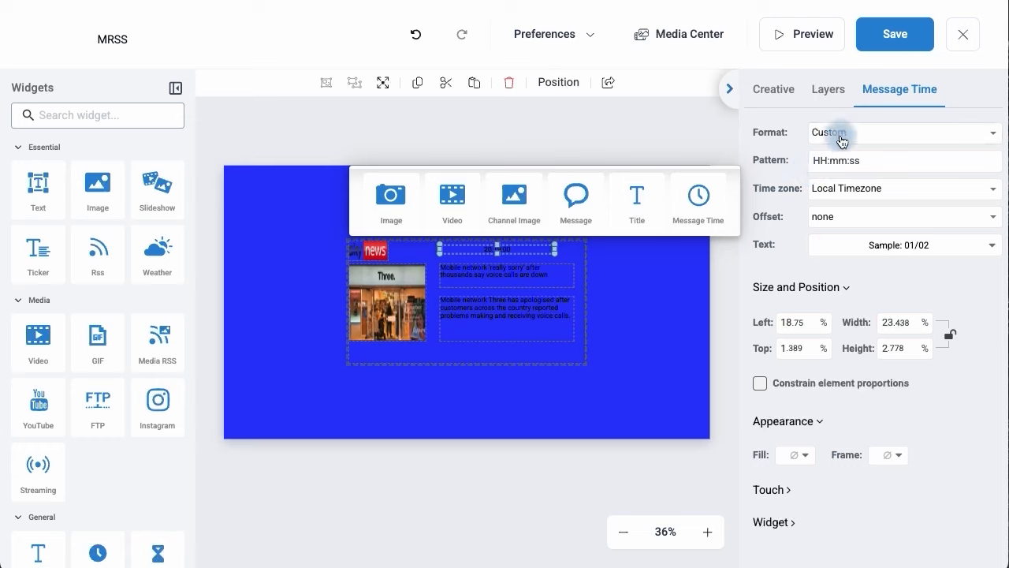
- Set the Message Time element's format to HH:mm, keeping the time zone on Local Timezone and the offset on none
click(842, 141)
click(831, 221)
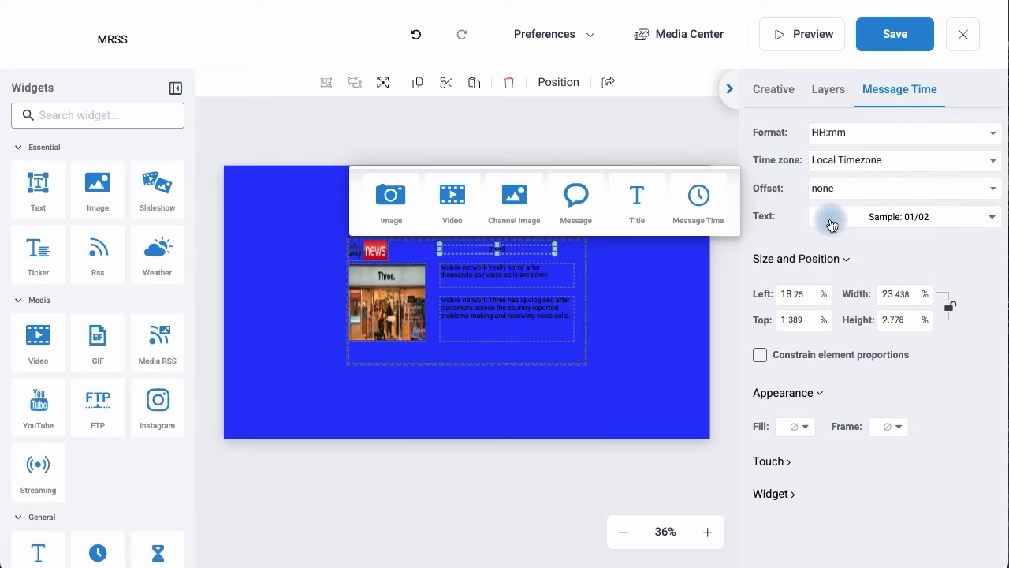
click(829, 164)
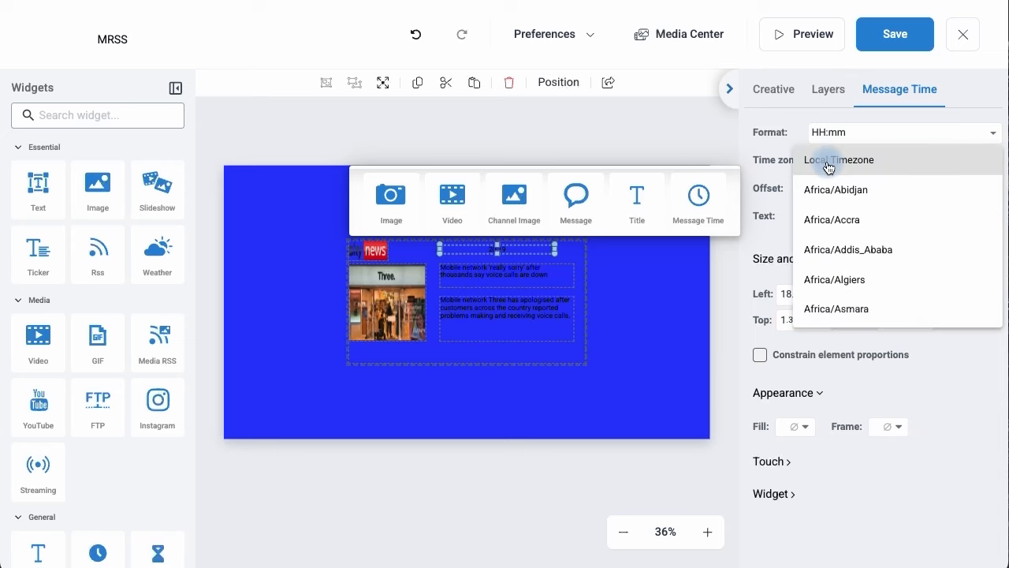
click(772, 168)
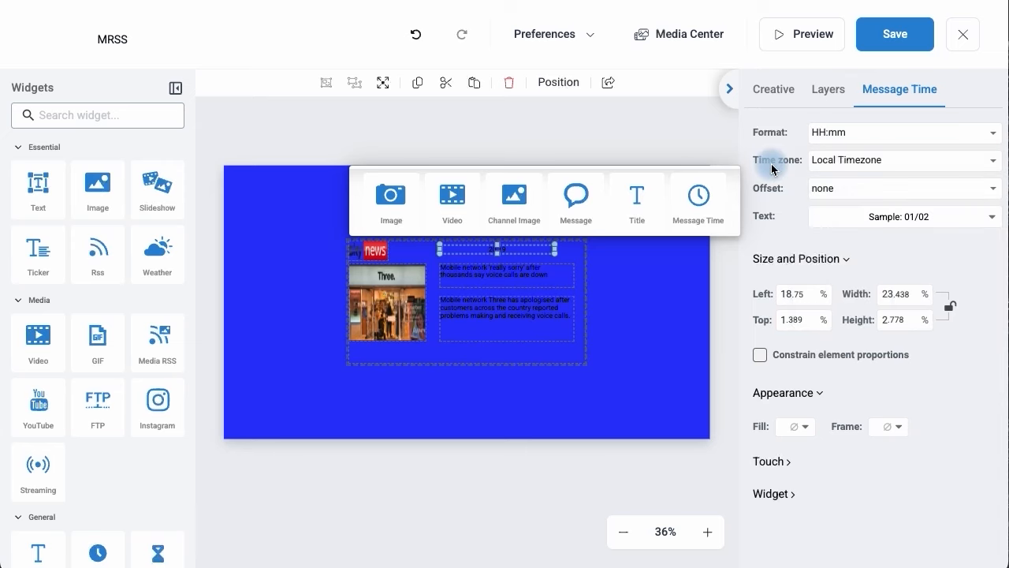
click(820, 194)
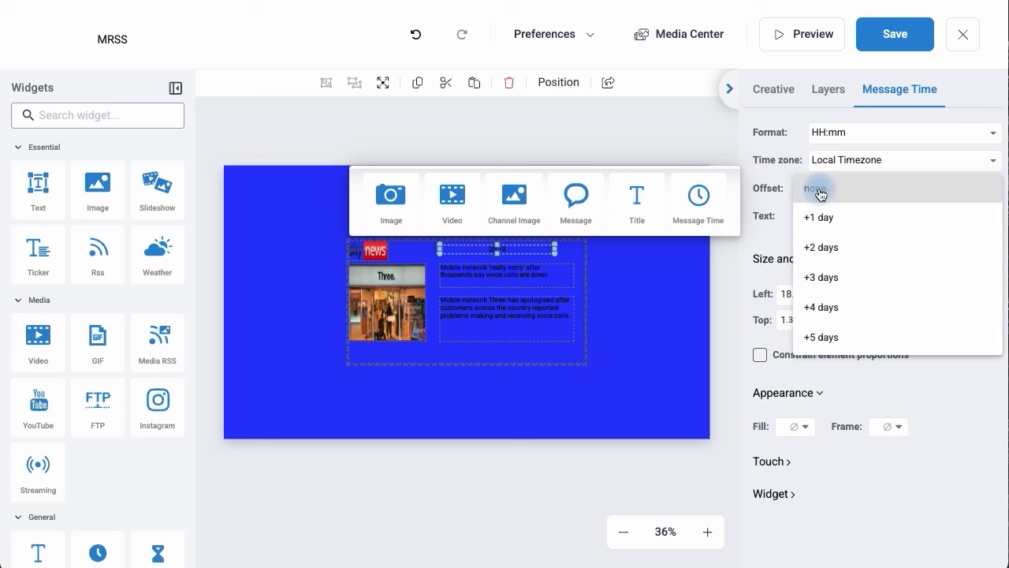
click(775, 192)
- Change the font of the Message Time element's text to Actor
click(862, 216)
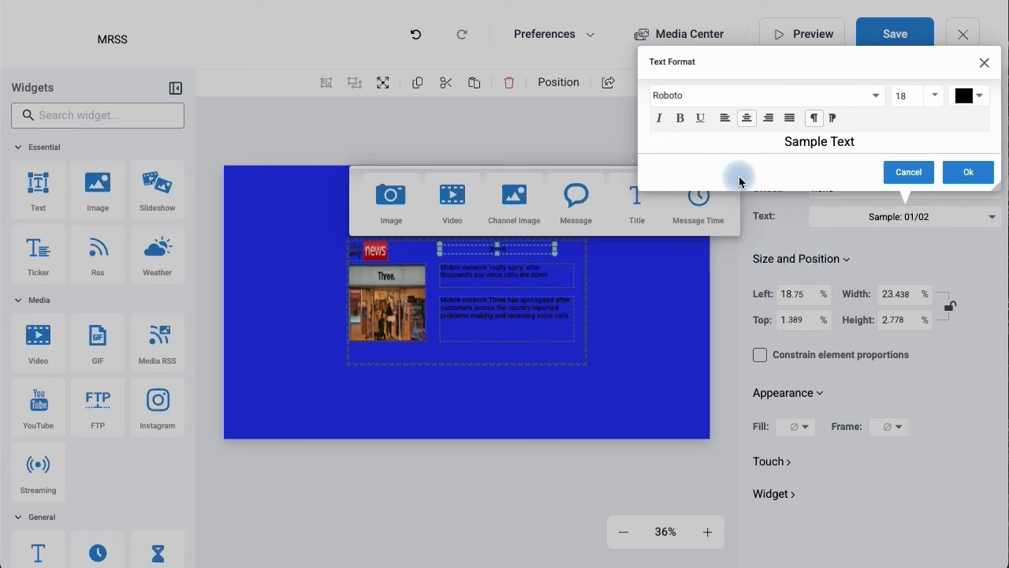
click(875, 97)
scroll(464, 281, down, 5)
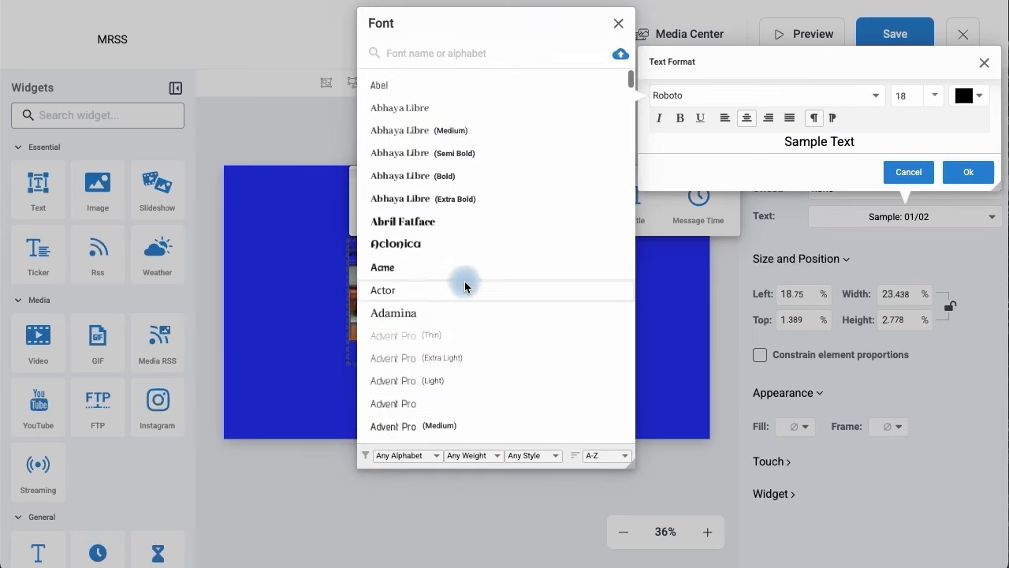
scroll(465, 281, up, 3)
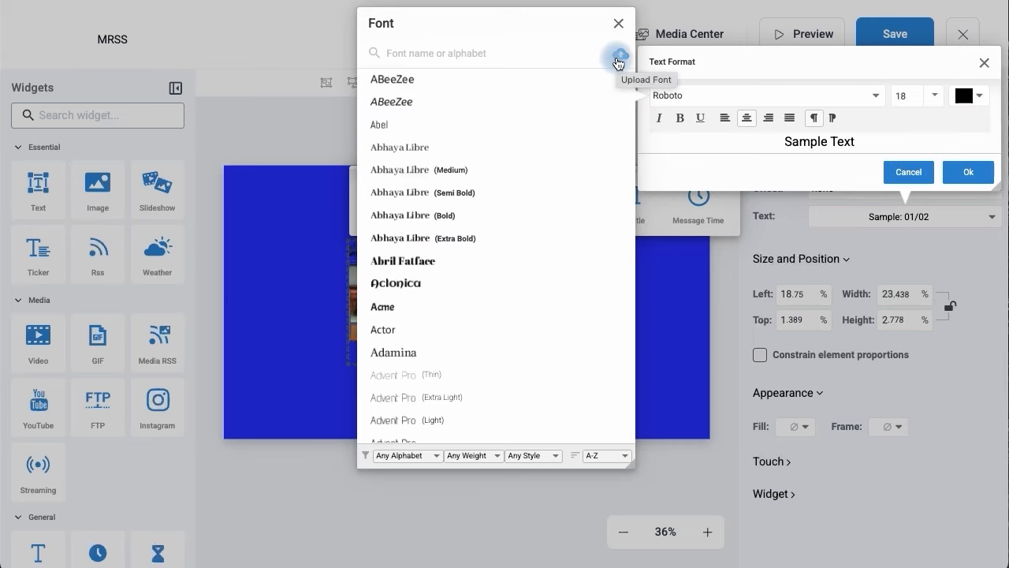
click(374, 331)
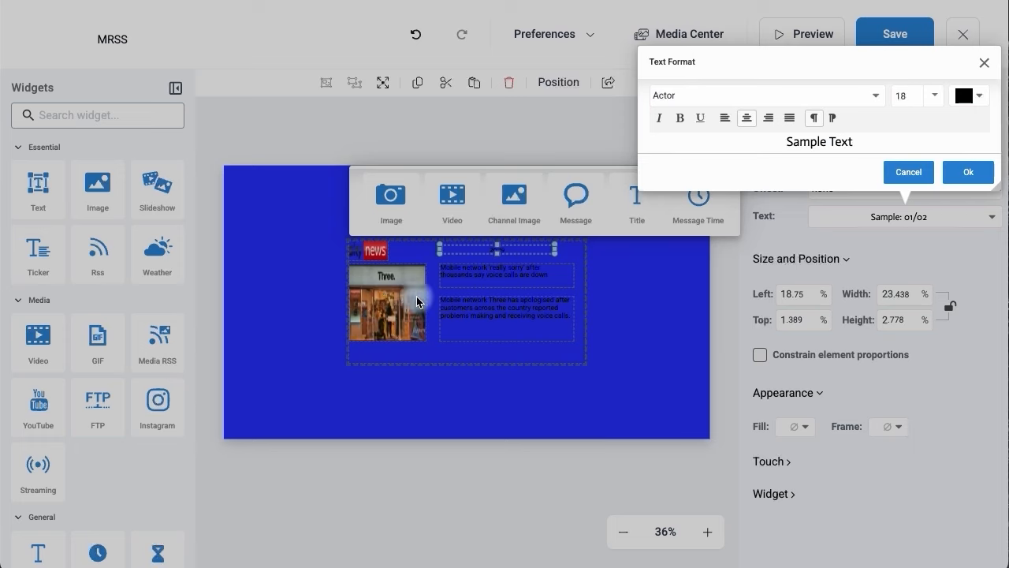
- Set the Message Time text to size 24 in white (ffffff) and increase the element's height to about 4.3%
click(934, 95)
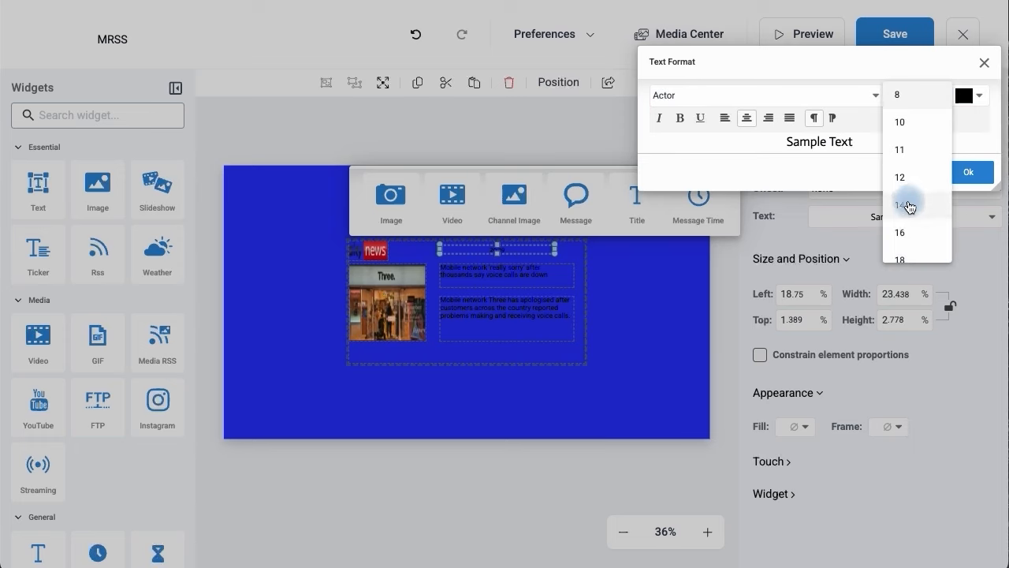
scroll(910, 207, down, 3)
click(904, 232)
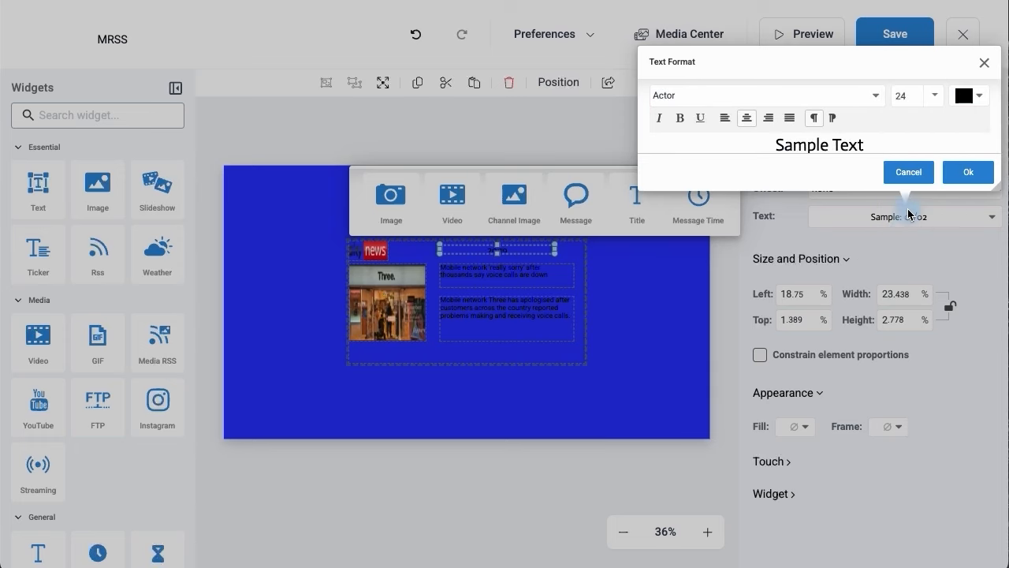
click(978, 96)
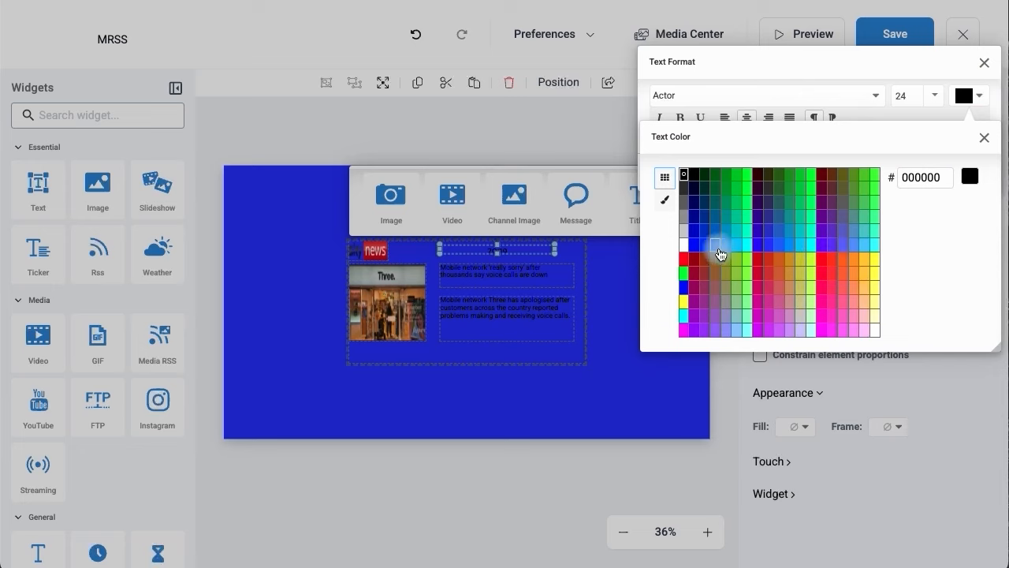
click(684, 248)
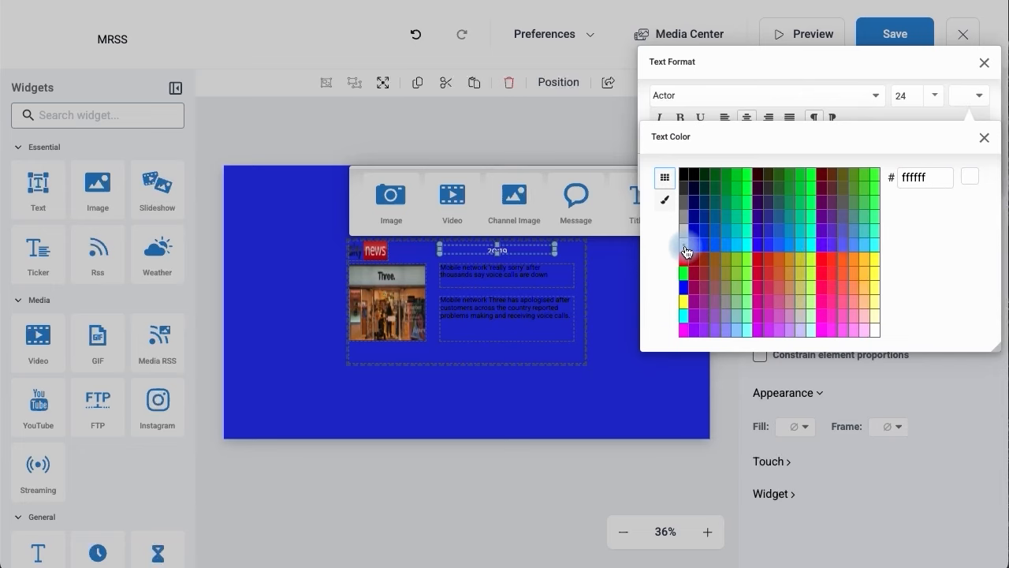
click(984, 141)
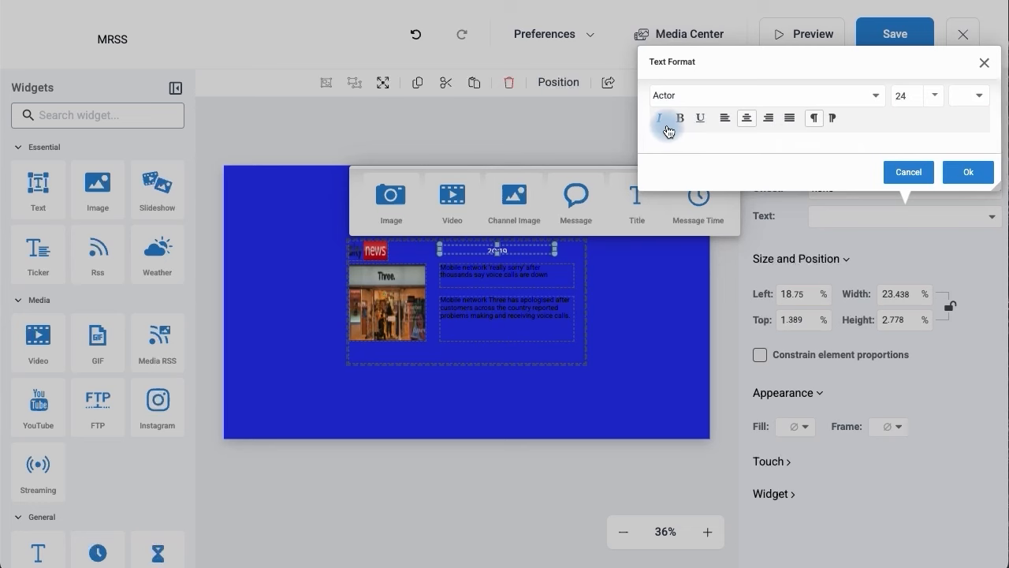
click(971, 181)
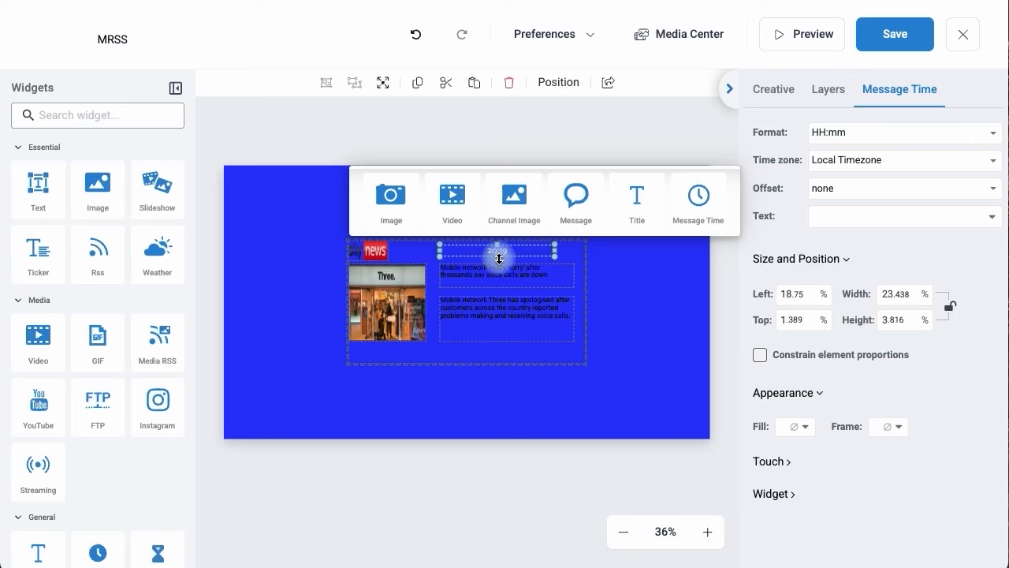
drag(499, 259, 499, 260)
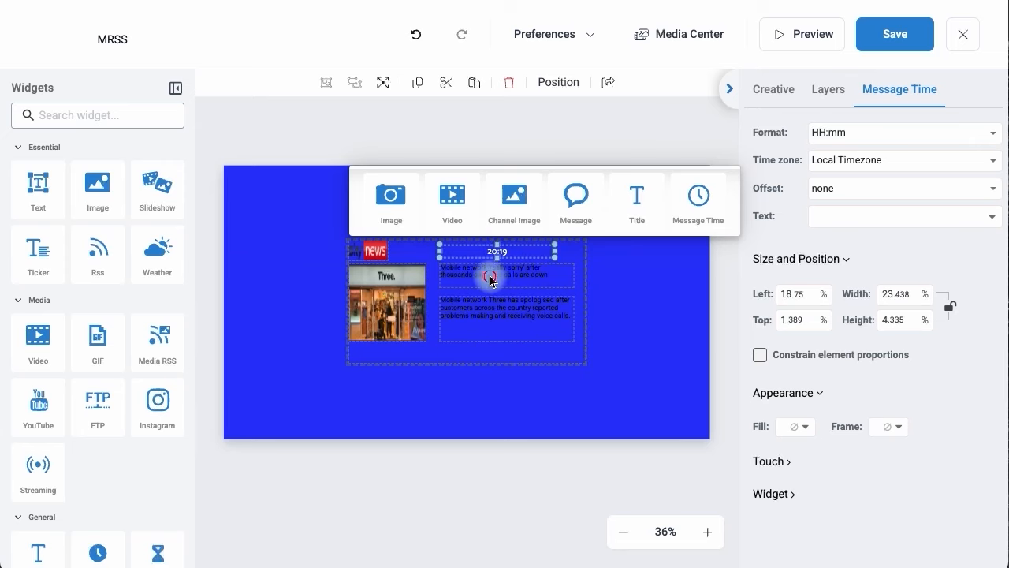
- Format the Title element's text with the Actor font at size 24 in white (ffffff)
click(490, 281)
click(817, 141)
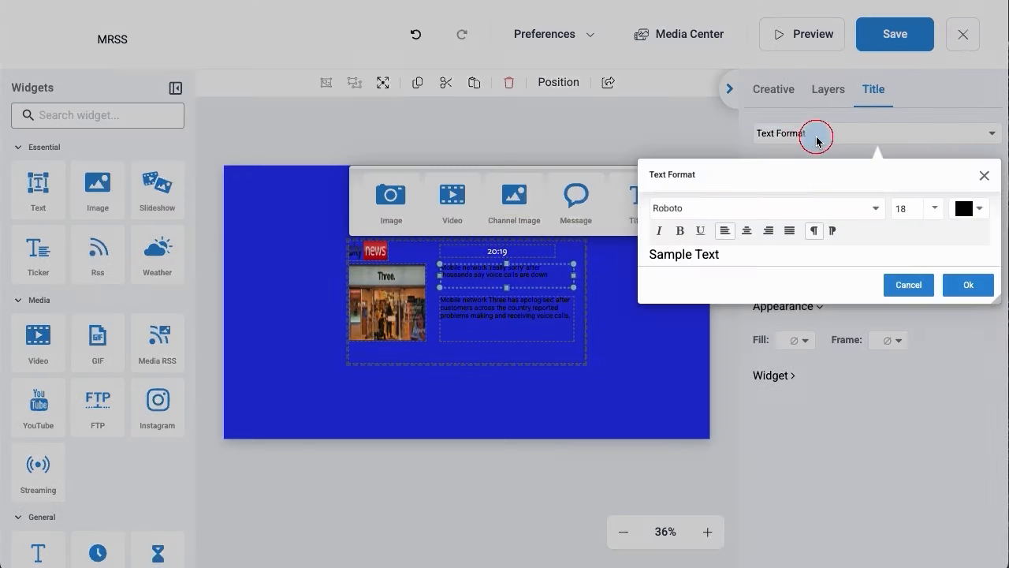
click(873, 208)
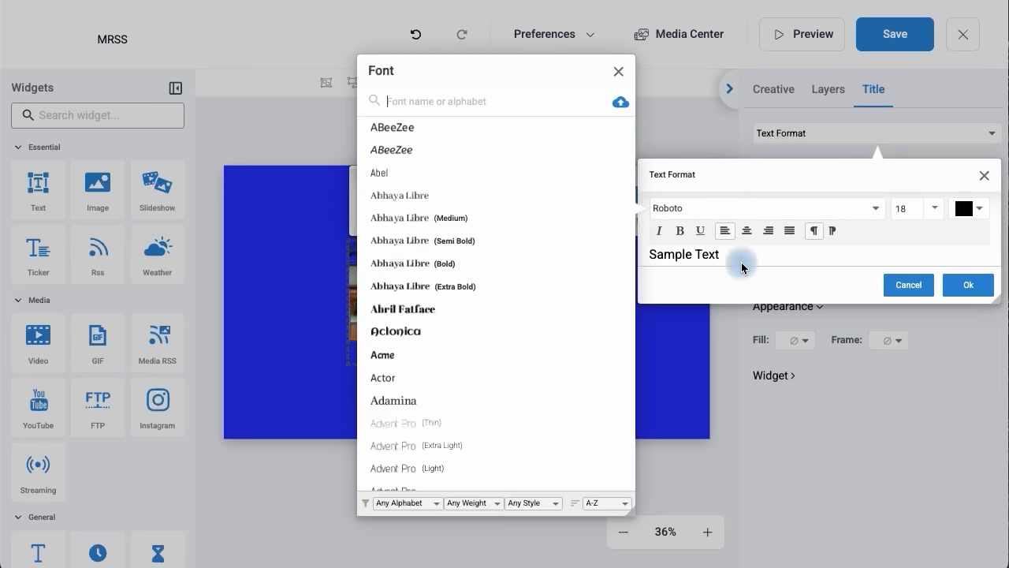
click(394, 377)
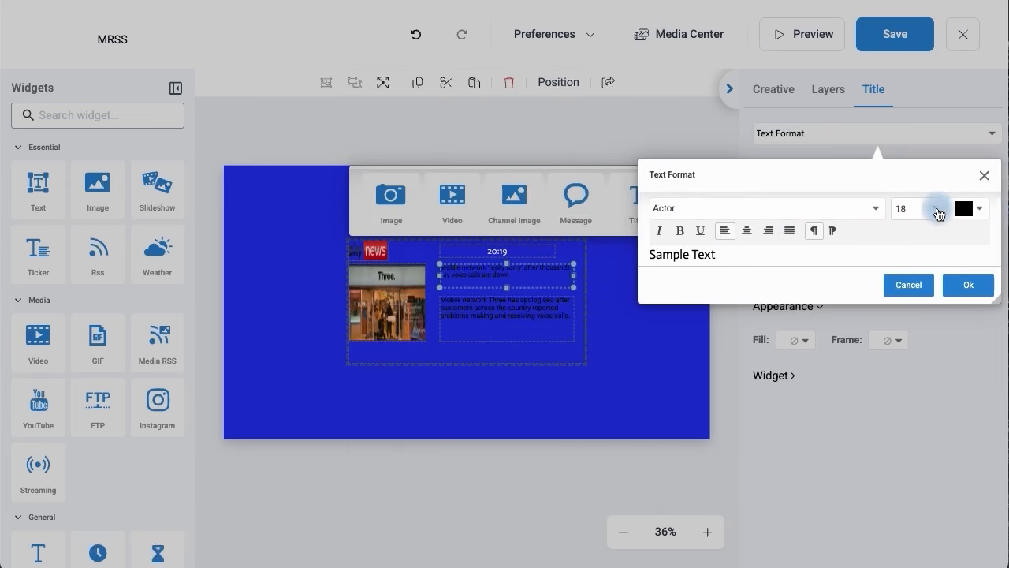
click(938, 209)
scroll(901, 292, down, 2)
click(901, 351)
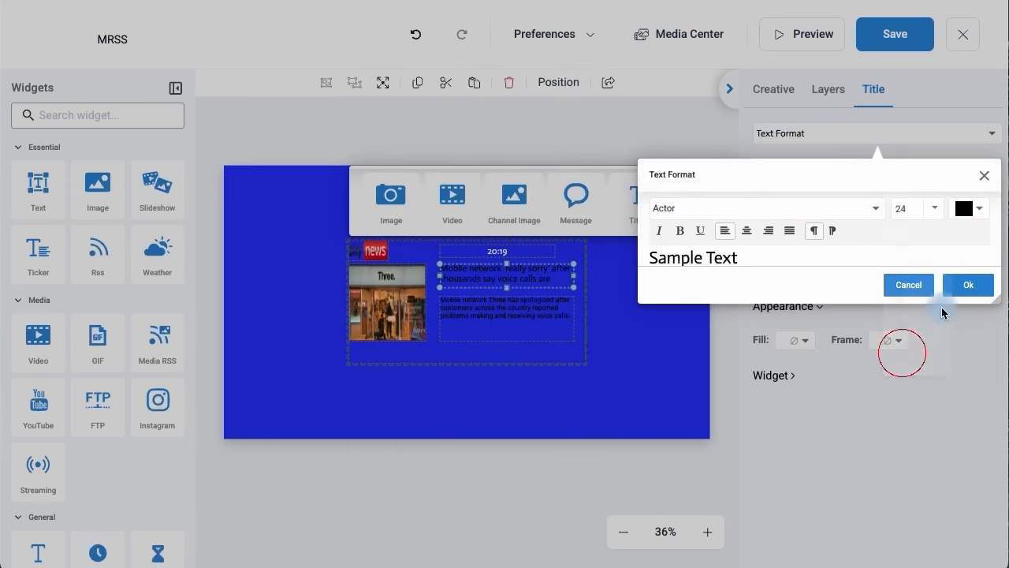
click(977, 208)
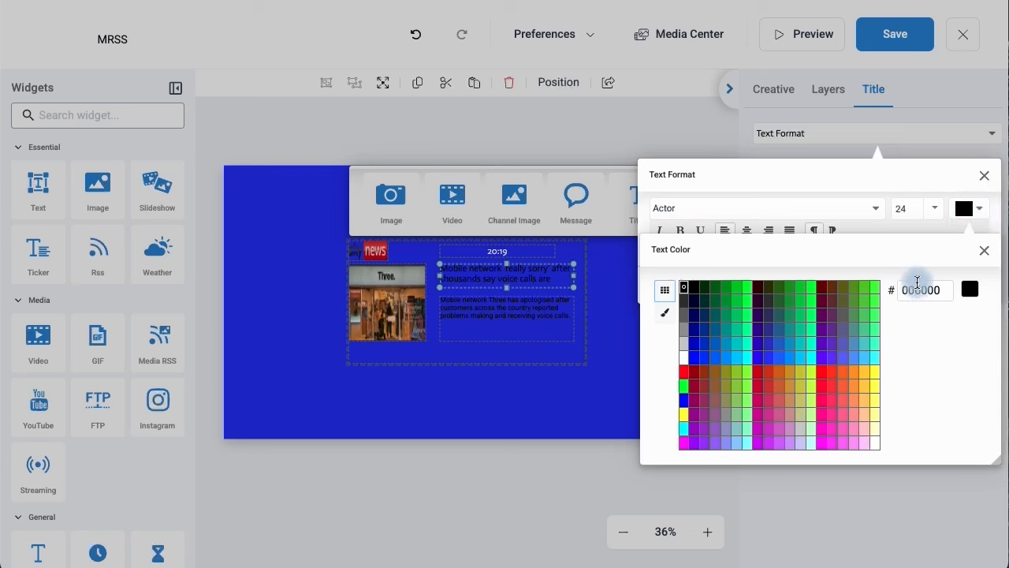
click(685, 360)
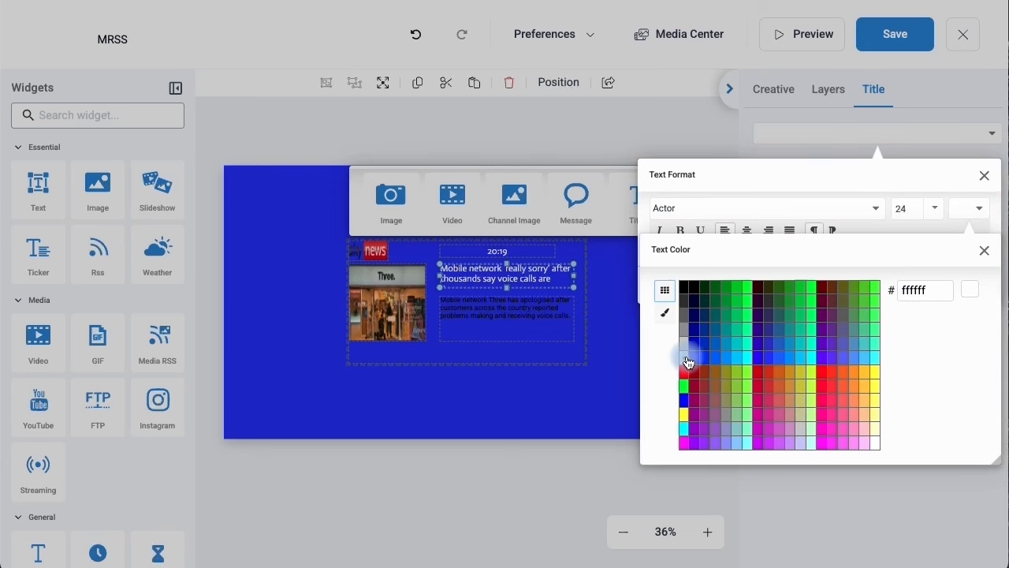
click(984, 249)
click(968, 285)
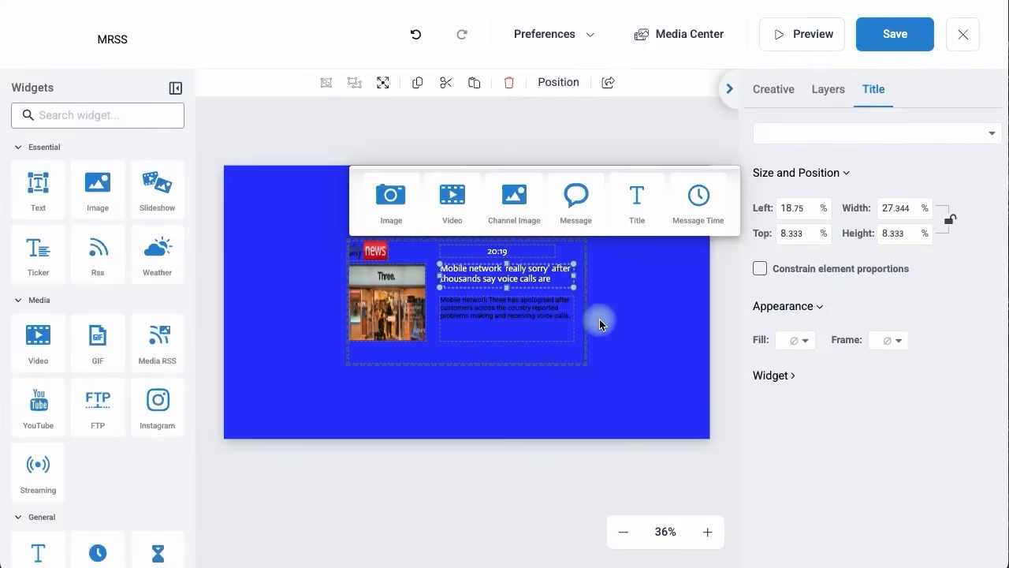
- Move the Message element slightly down to a top offset of about 21.7% and format its text as Actor, size 24, white (ffffff)
click(519, 320)
drag(519, 320, 516, 323)
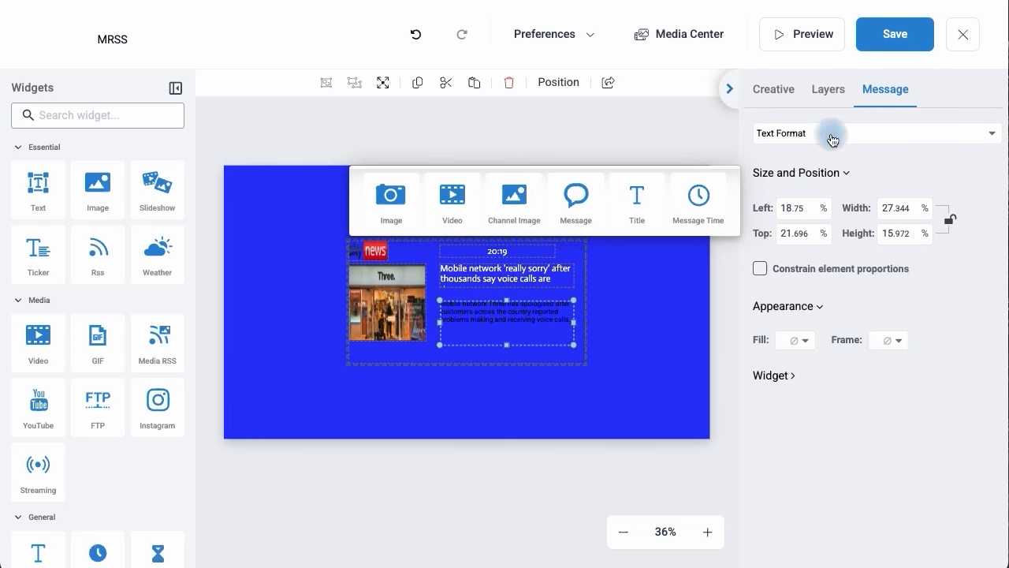
click(834, 133)
click(877, 209)
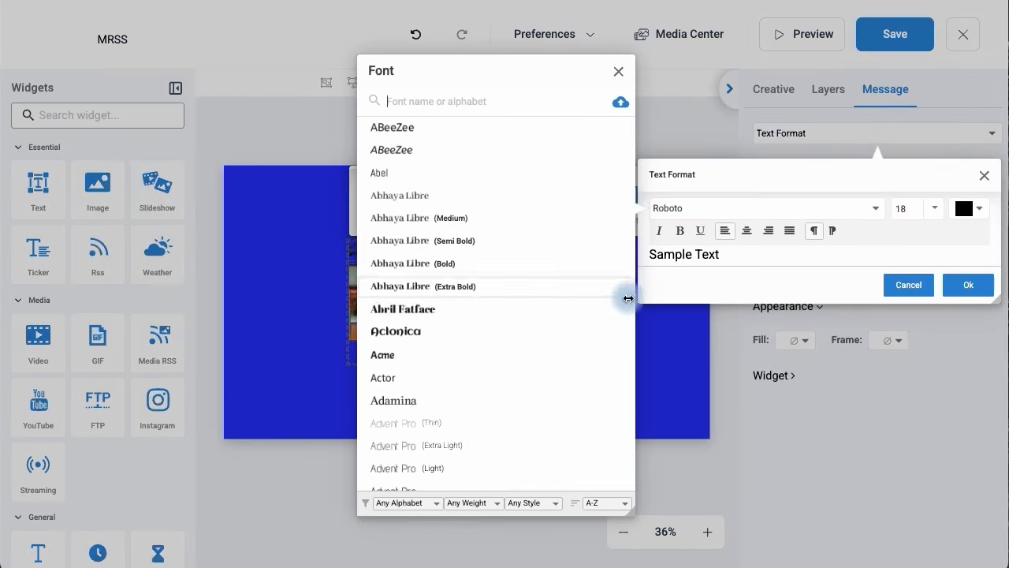
click(390, 373)
click(935, 208)
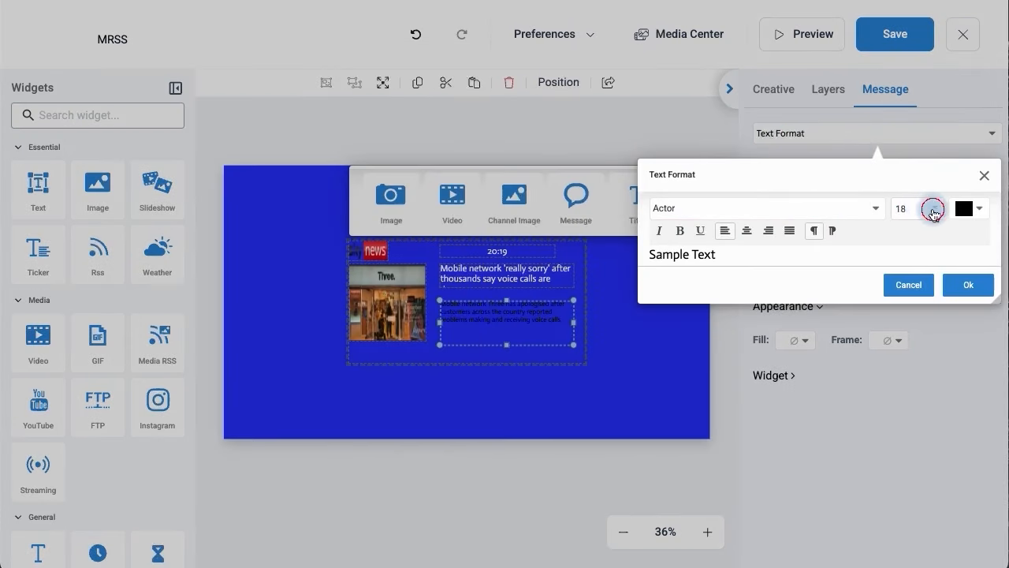
scroll(899, 323, down, 2)
click(898, 324)
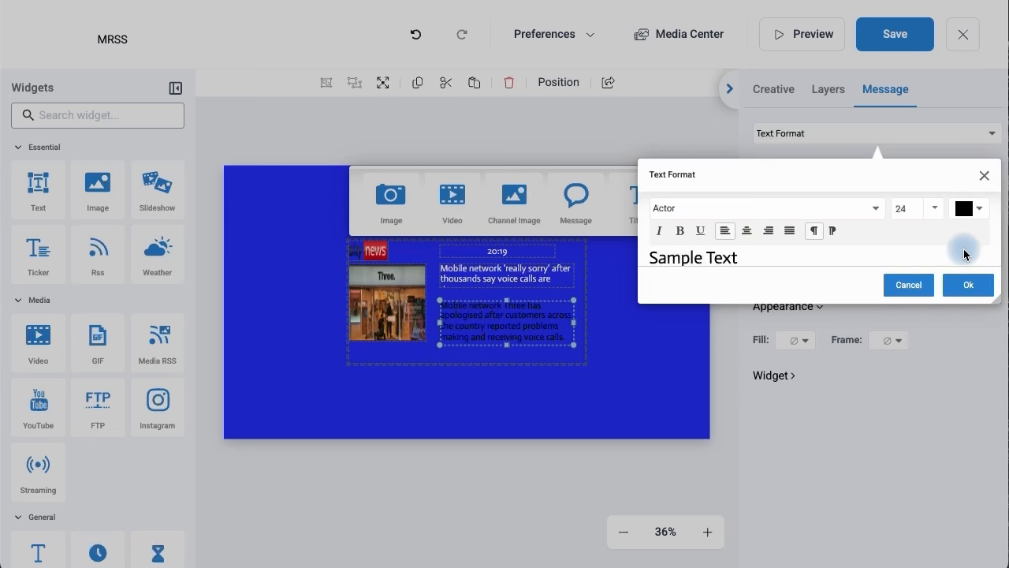
click(977, 208)
click(683, 358)
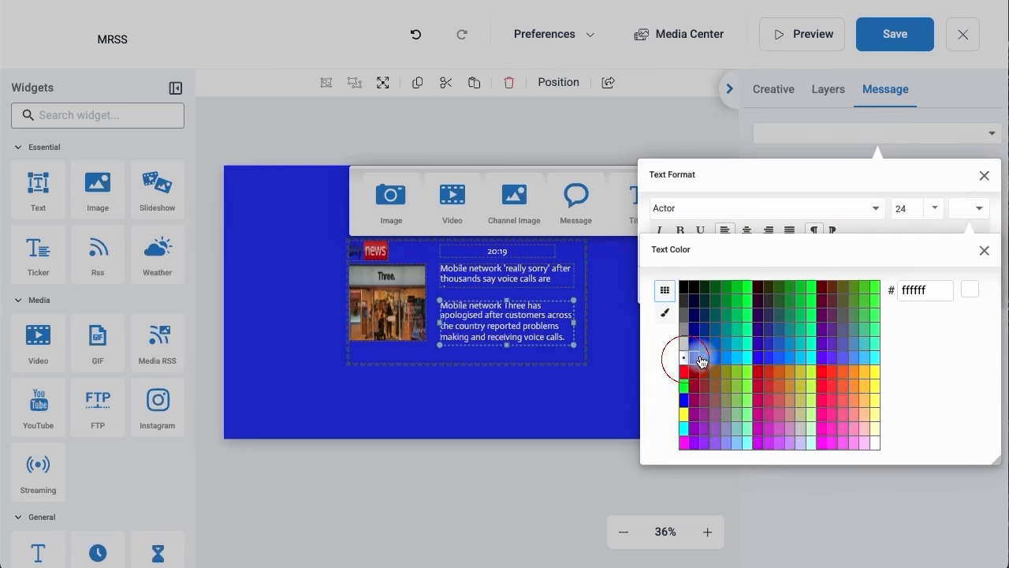
click(984, 251)
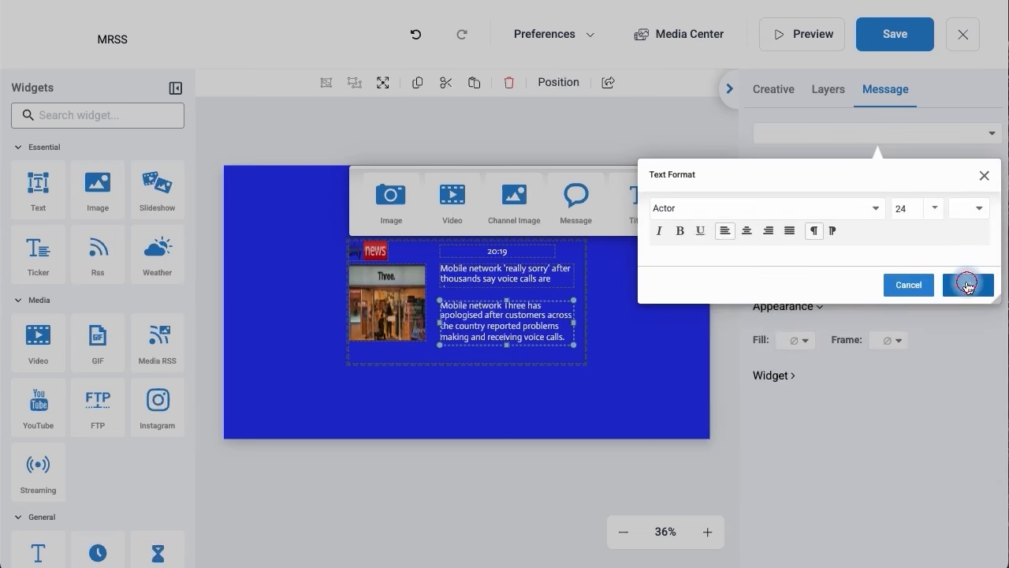
click(903, 282)
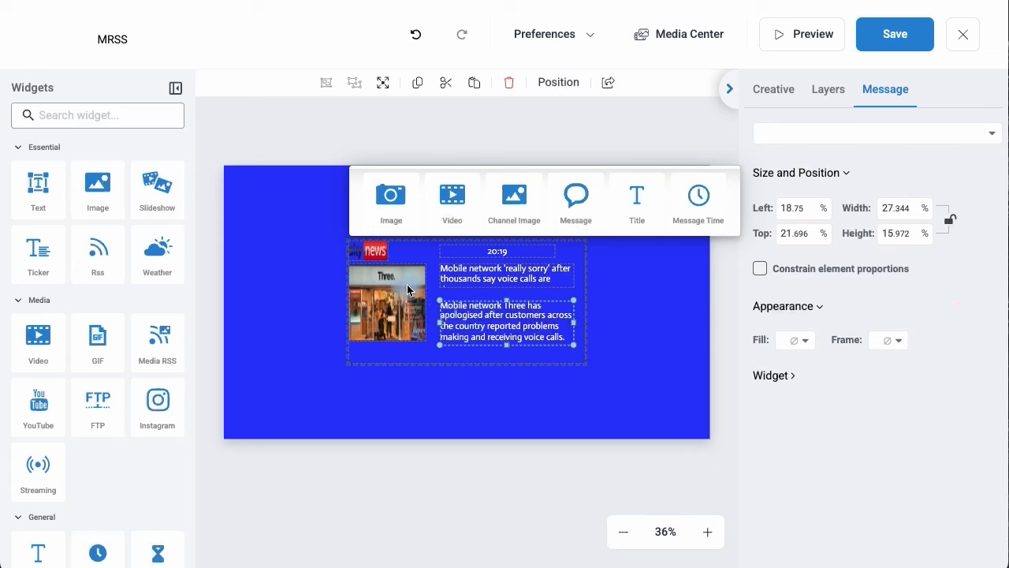
- Rearrange the widget's elements: Title and Message on the left, Image beside them at about 31.8% left, and Message Time at about 15.7% left
drag(402, 307, 600, 302)
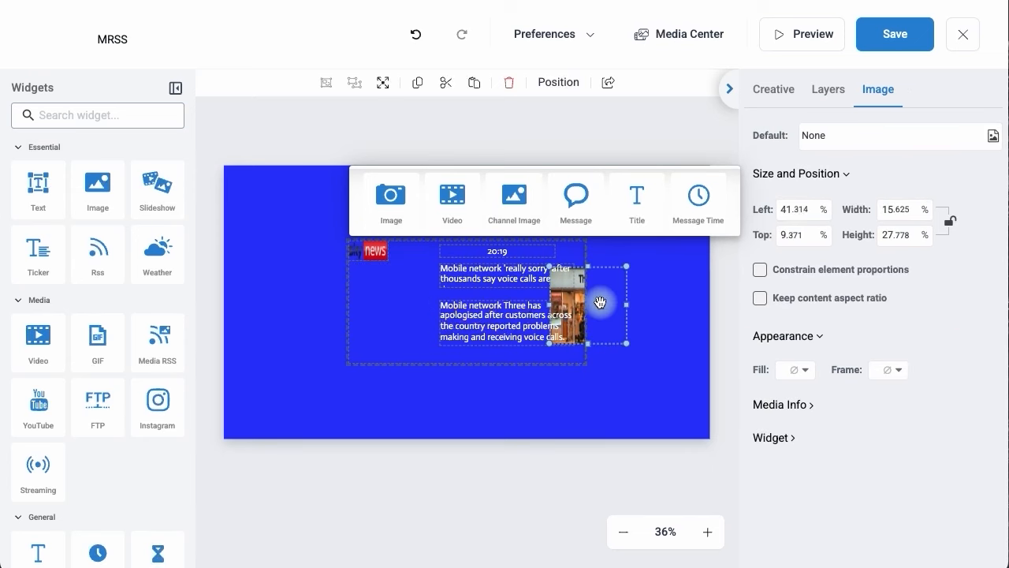
click(481, 319)
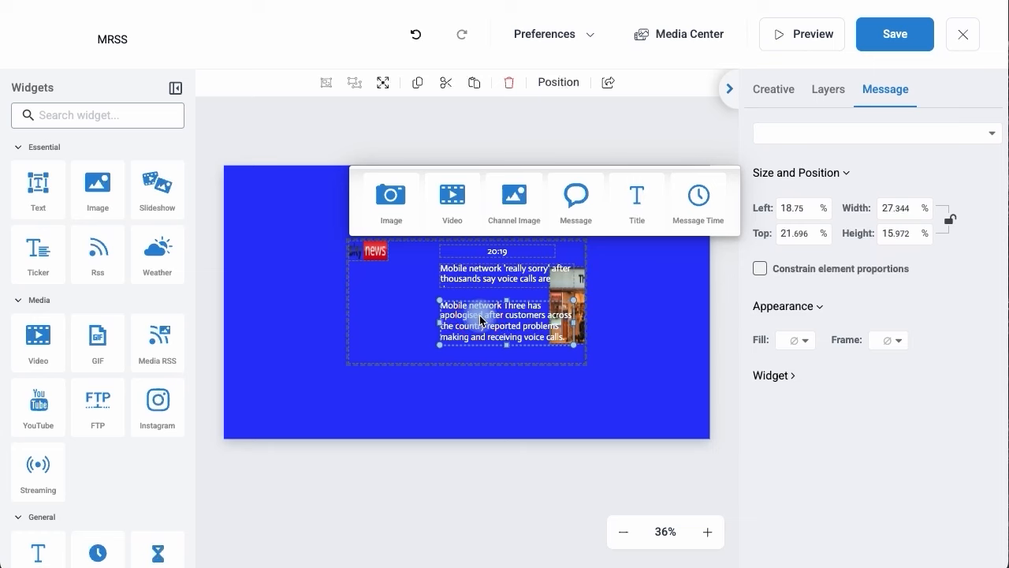
drag(487, 320, 408, 329)
drag(466, 274, 385, 281)
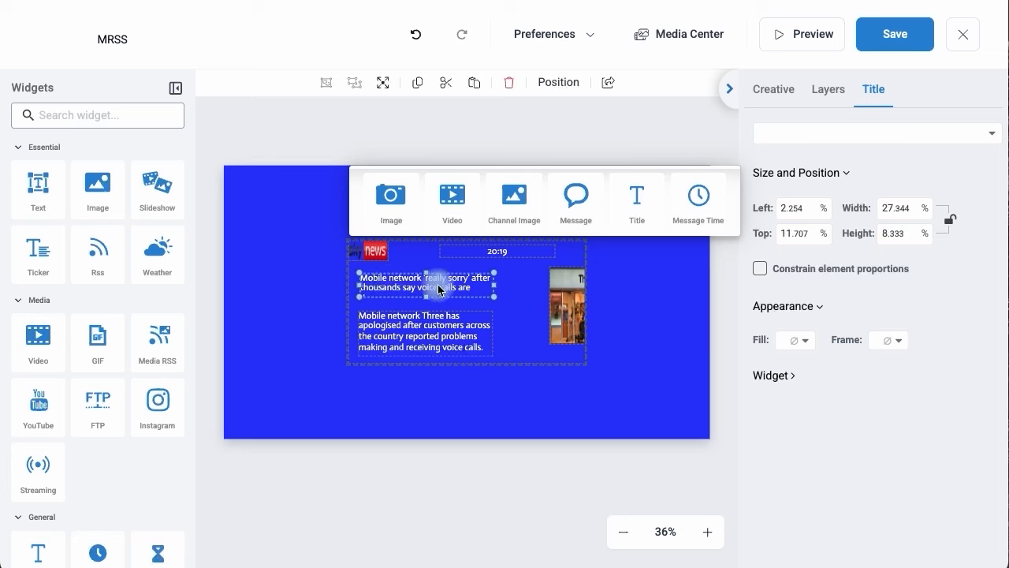
drag(558, 297, 505, 297)
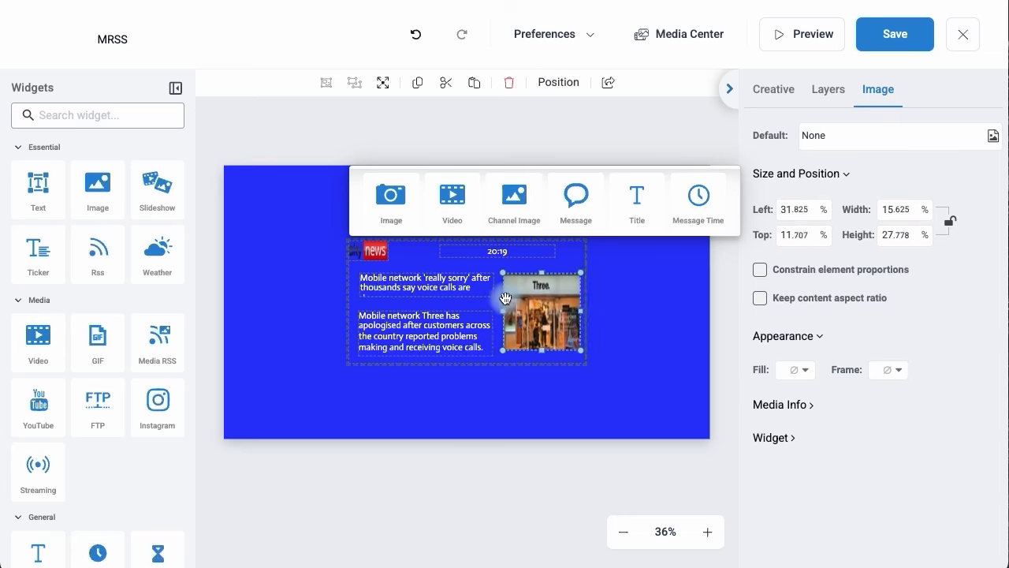
drag(500, 251, 480, 251)
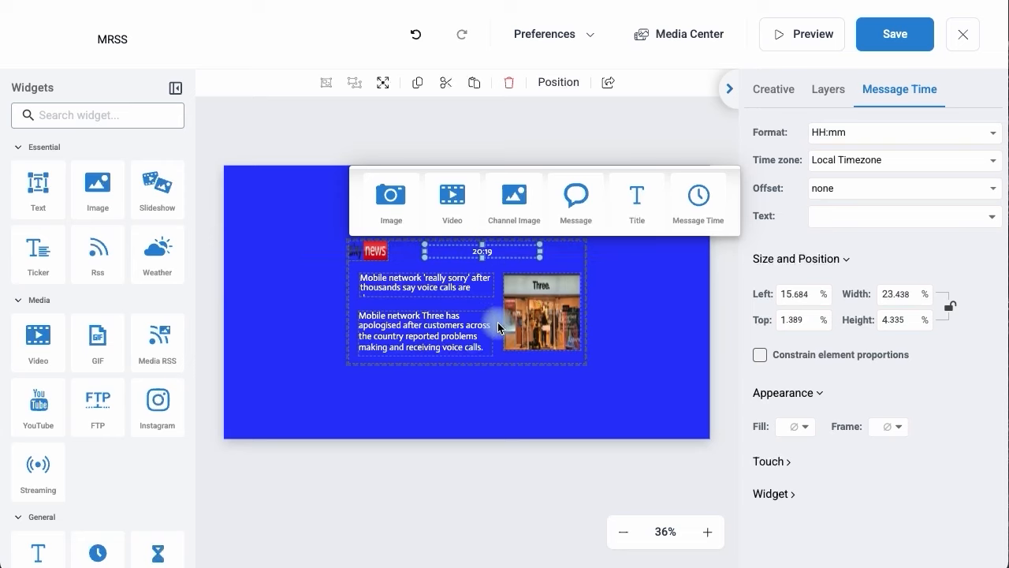